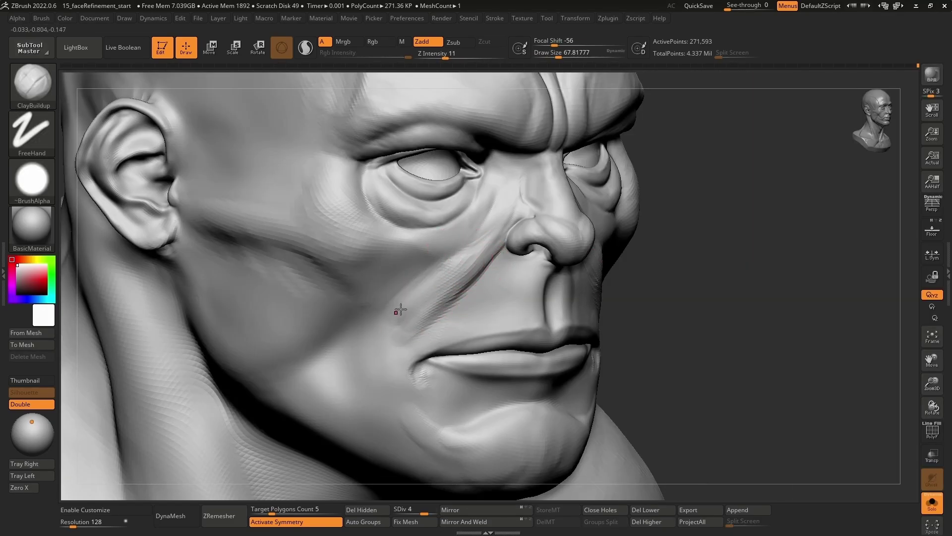
# Mark the outer thigh muscles on the front-view leg and the long neck muscle from behind the ear to the collarbone
pyautogui.press('s')
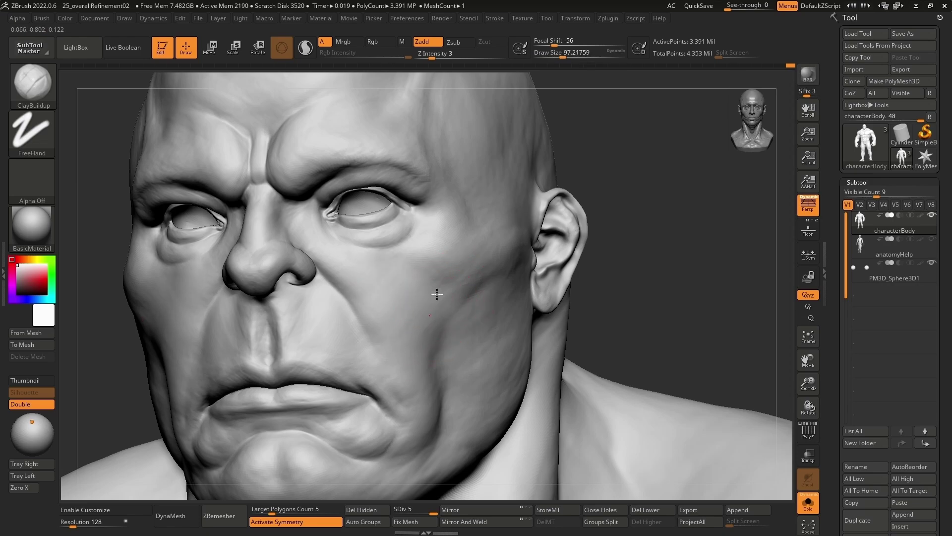
pyautogui.moveTo(354, 155)
pyautogui.mouseDown()
pyautogui.moveTo(367, 210)
pyautogui.moveTo(360, 255)
pyautogui.mouseUp()
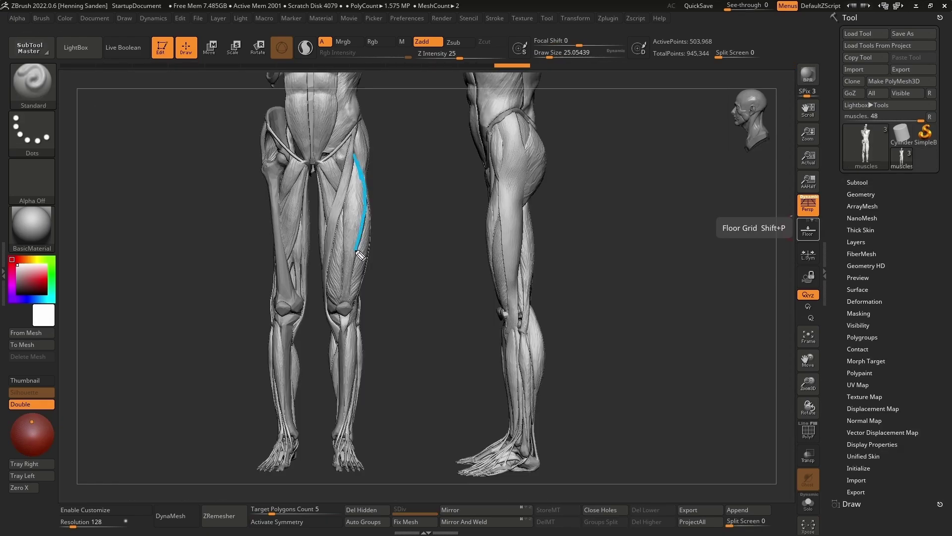
pyautogui.moveTo(355, 178)
pyautogui.mouseDown()
pyautogui.moveTo(341, 277)
pyautogui.moveTo(333, 233)
pyautogui.moveTo(330, 316)
pyautogui.mouseUp()
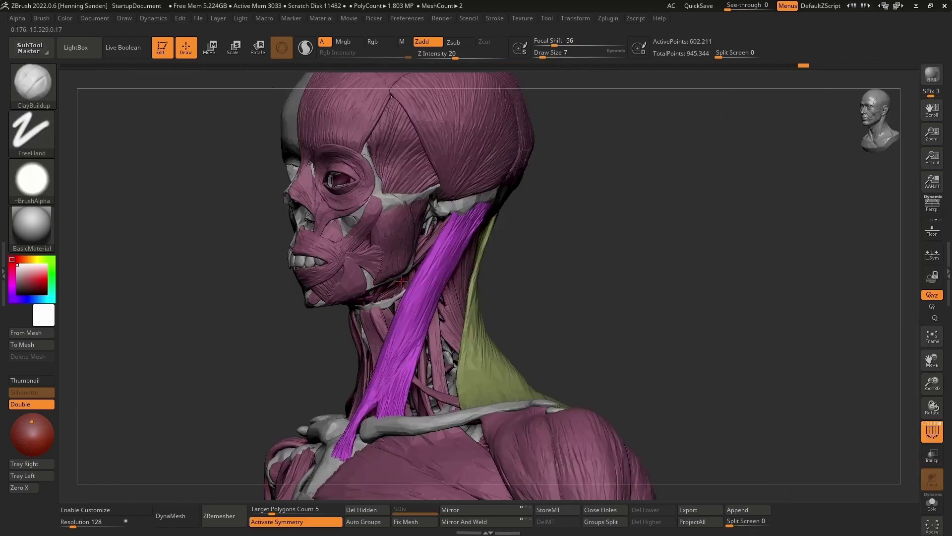
pyautogui.moveTo(337, 461)
pyautogui.mouseDown()
pyautogui.moveTo(349, 435)
pyautogui.moveTo(401, 415)
pyautogui.mouseUp()
pyautogui.moveTo(478, 209); pyautogui.dragTo(492, 203)
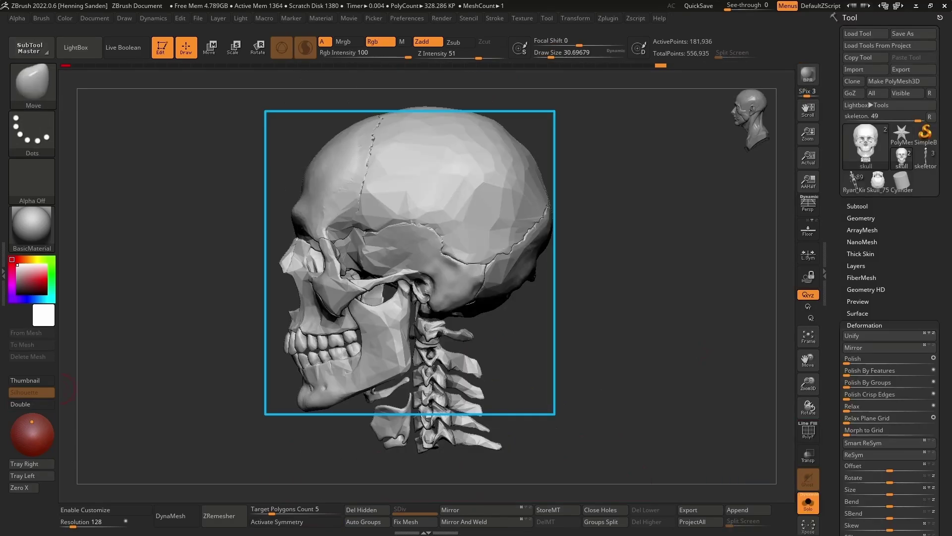
# Sketch the nose and mouth profile guide lines on the side view of the skull and outline the ear on the head model
pyautogui.moveTo(299, 214); pyautogui.dragTo(307, 218)
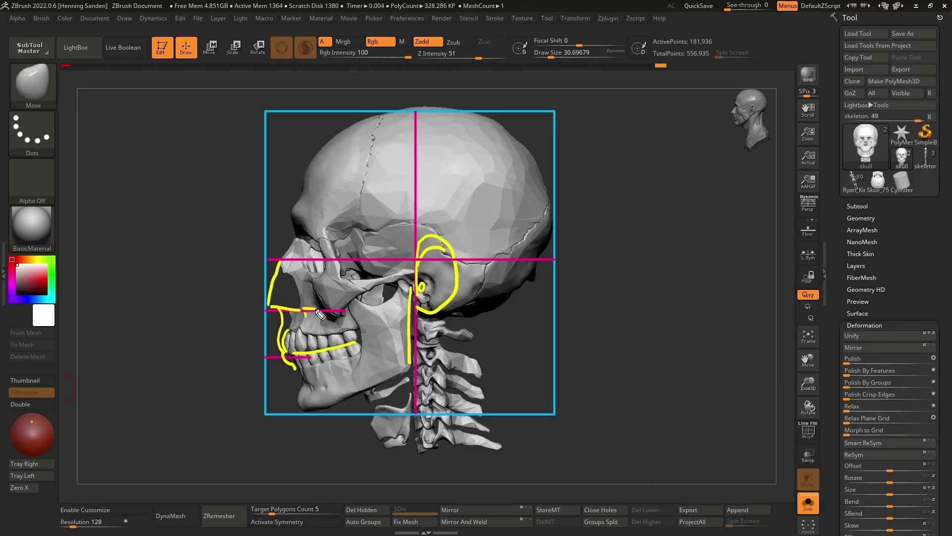
pyautogui.moveTo(303, 305); pyautogui.dragTo(273, 304)
pyautogui.moveTo(307, 355); pyautogui.dragTo(287, 367)
pyautogui.moveTo(281, 260); pyautogui.dragTo(296, 336)
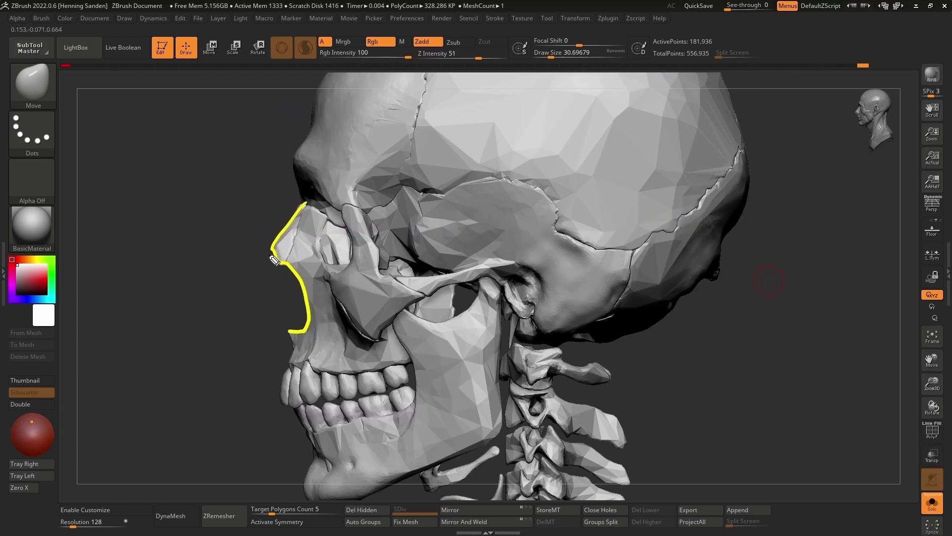
pyautogui.moveTo(271, 244)
pyautogui.mouseDown()
pyautogui.moveTo(251, 326)
pyautogui.moveTo(292, 331)
pyautogui.mouseUp()
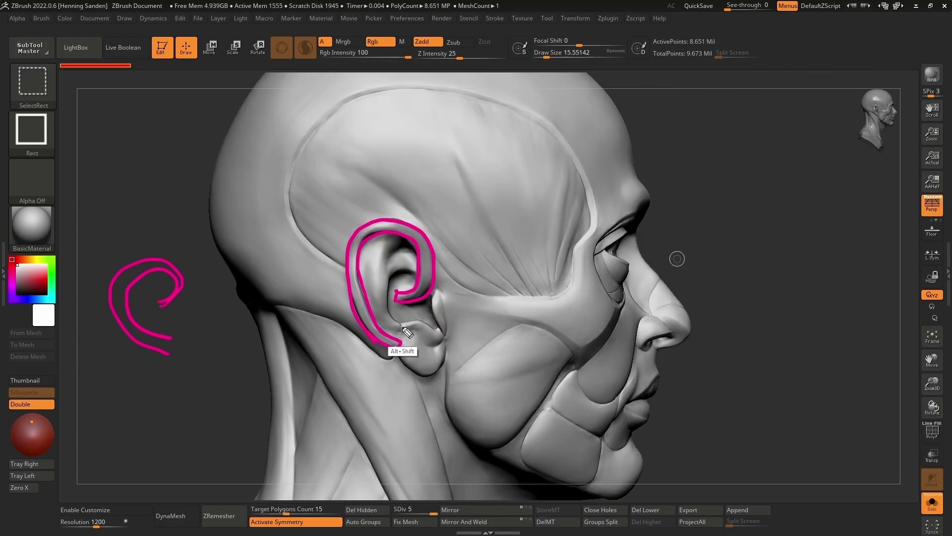
pyautogui.moveTo(413, 269)
pyautogui.mouseDown()
pyautogui.moveTo(402, 273)
pyautogui.moveTo(440, 333)
pyautogui.moveTo(393, 237)
pyautogui.moveTo(385, 267)
pyautogui.mouseUp()
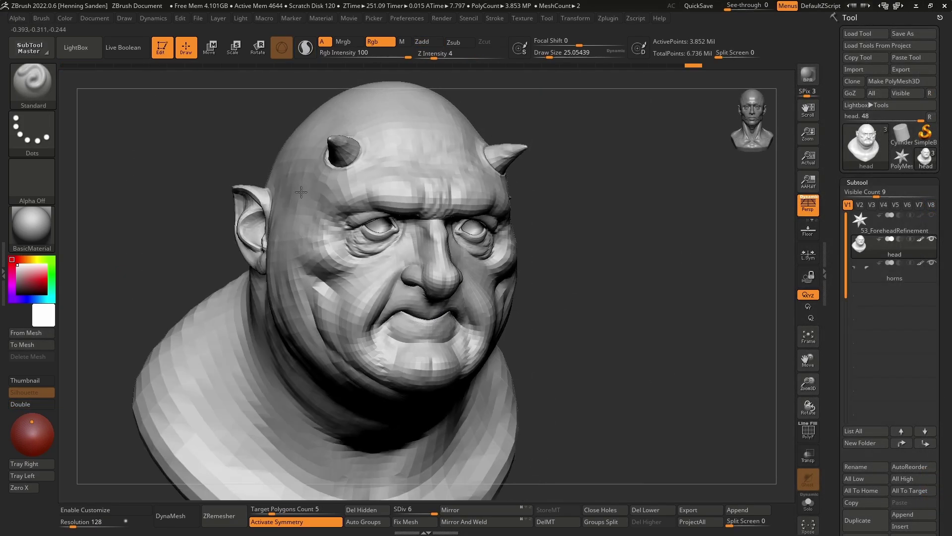
# Lower the head to subdivision level 1 with its wireframe shown and make the horns the active subtool
pyautogui.hotkey('shift', 'd')
pyautogui.hotkey('shift', 'd')
pyautogui.hotkey('shift', 'd')
pyautogui.hotkey('shift', 'd')
pyautogui.hotkey('shift', 'd')
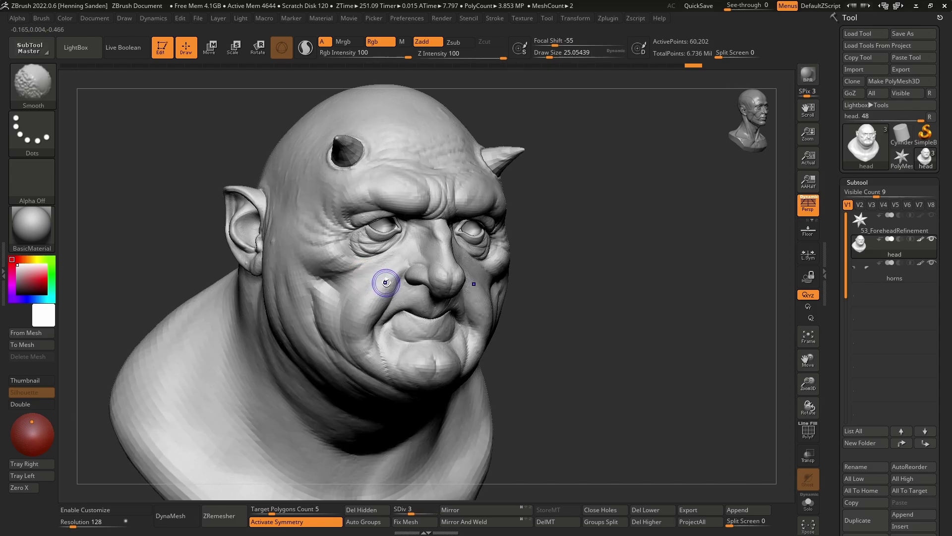
pyautogui.hotkey('shift', 'f')
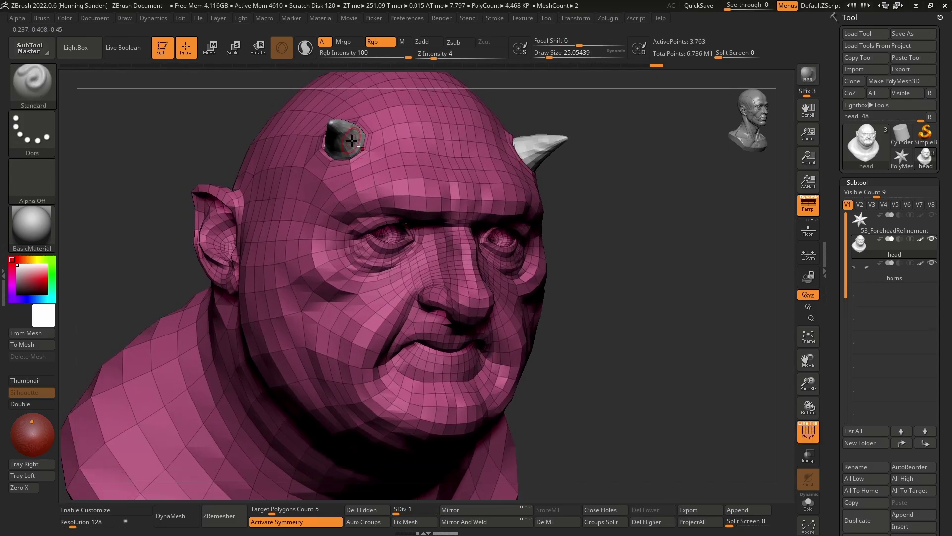
pyautogui.keyDown('alt'); pyautogui.click(354, 141); pyautogui.keyUp('alt')
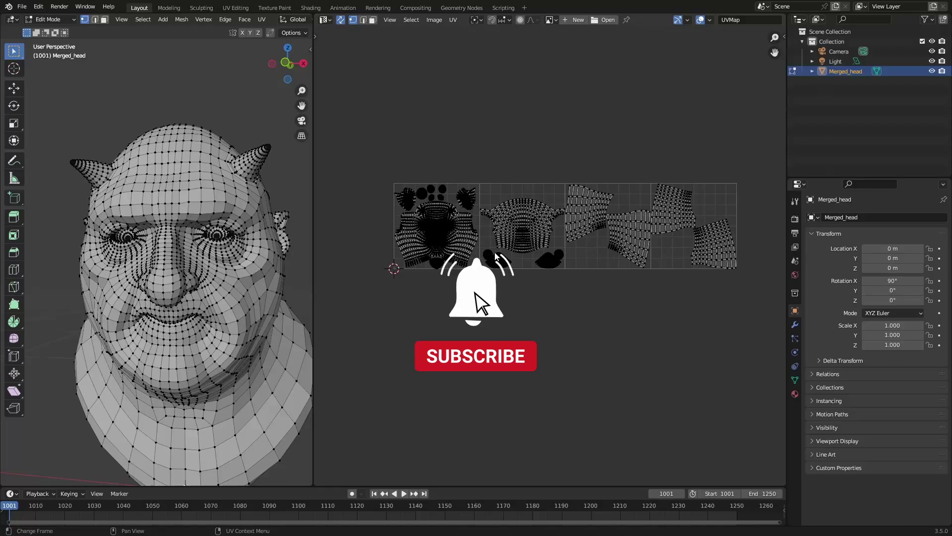
# Switch to Blender and examine how the Merged_head UV islands are laid out across the tiles
pyautogui.scroll(2, 495, 256)
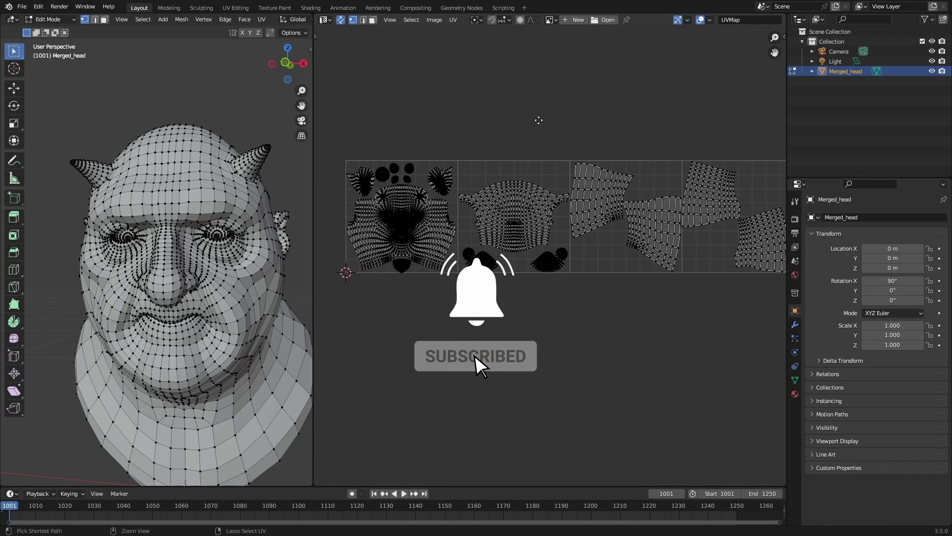
pyautogui.hscroll(-2, 422, 205)
pyautogui.hscroll(3, 602, 221)
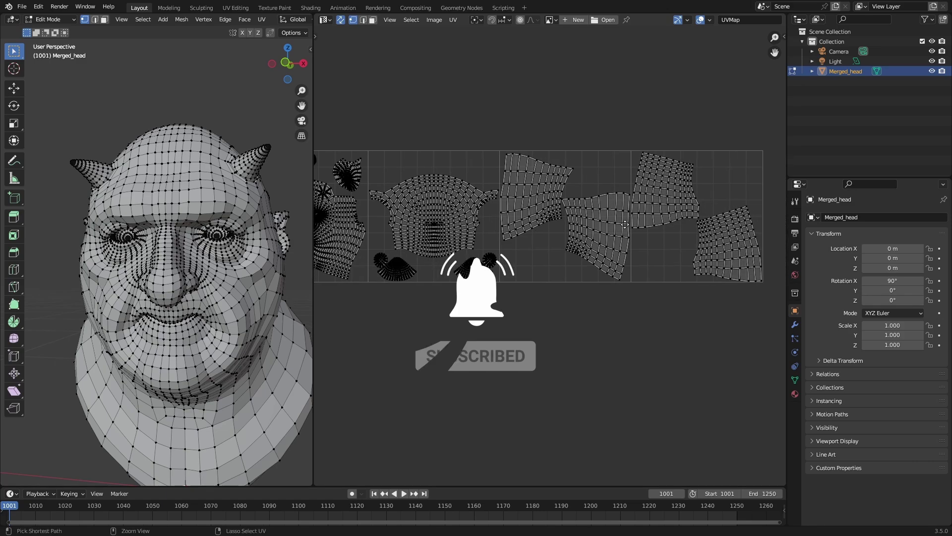
pyautogui.scroll(-2, 383, 239)
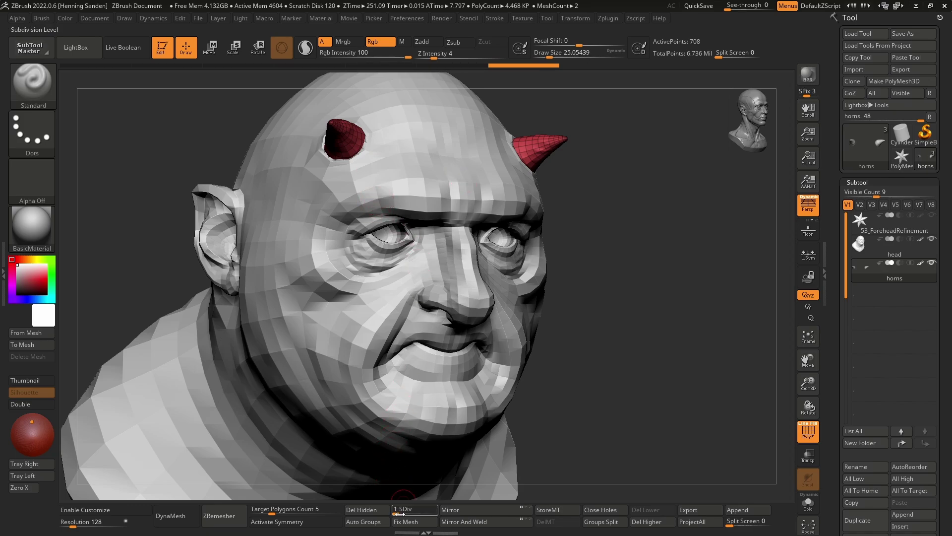
# In ZBrush, raise the horns and the head to their highest subdivision levels and hide the wireframe
pyautogui.moveTo(412, 510); pyautogui.dragTo(428, 513)
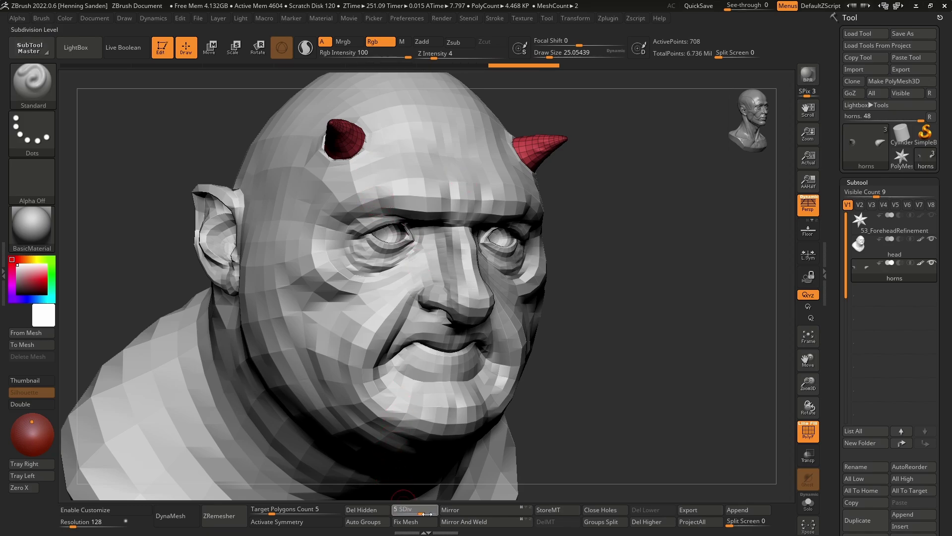
pyautogui.keyDown('alt'); pyautogui.click(431, 203); pyautogui.keyUp('alt')
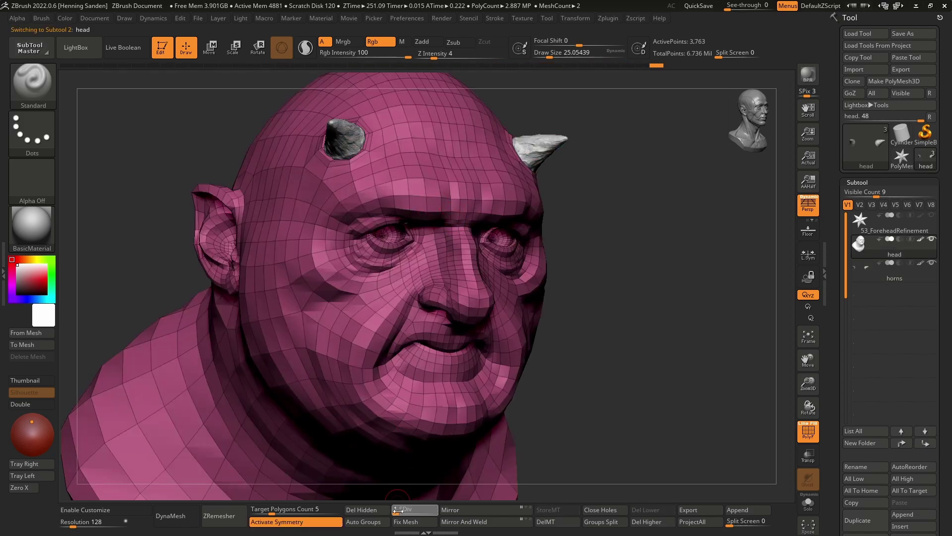
pyautogui.moveTo(414, 476); pyautogui.dragTo(413, 476)
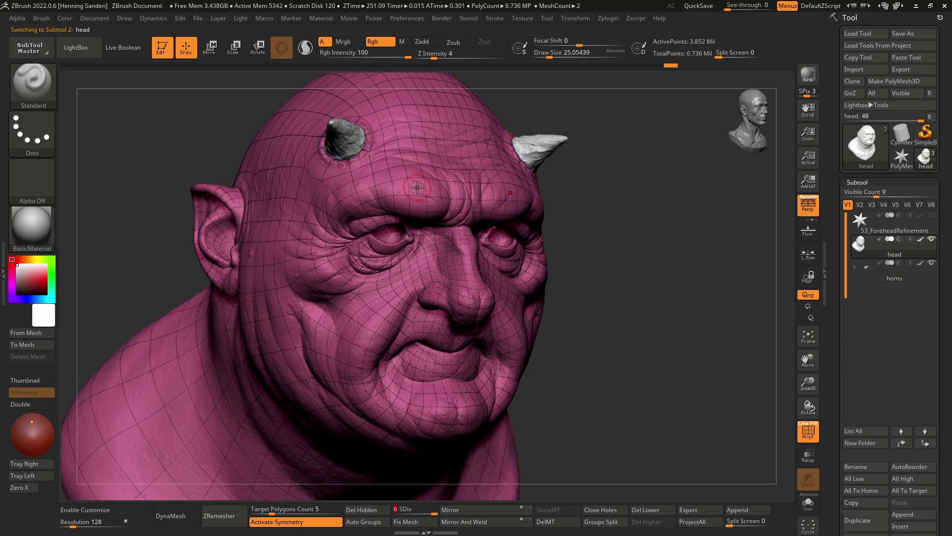
pyautogui.hotkey('shift', 'f')
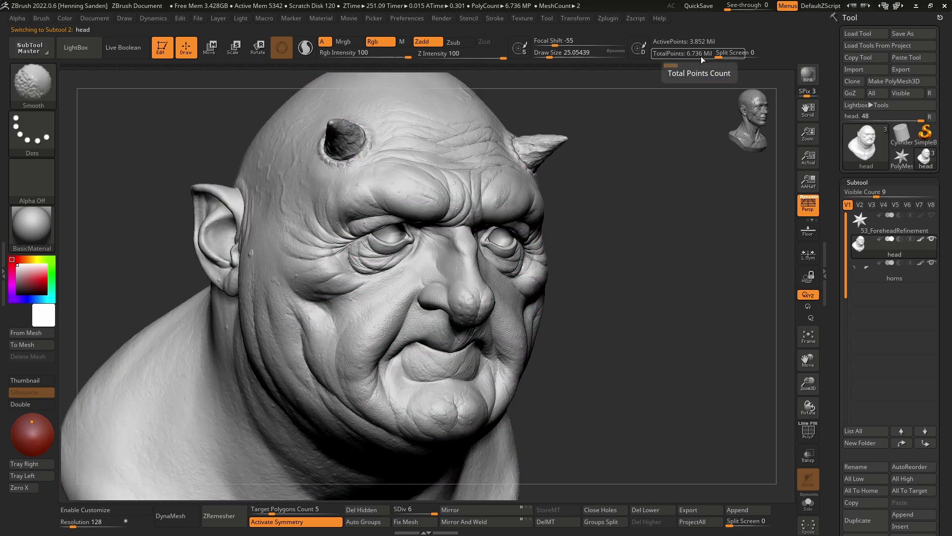
# Merge the visible subtools with UVs enabled and switch to the Merged_head tool
pyautogui.scroll(-5, 836, 357)
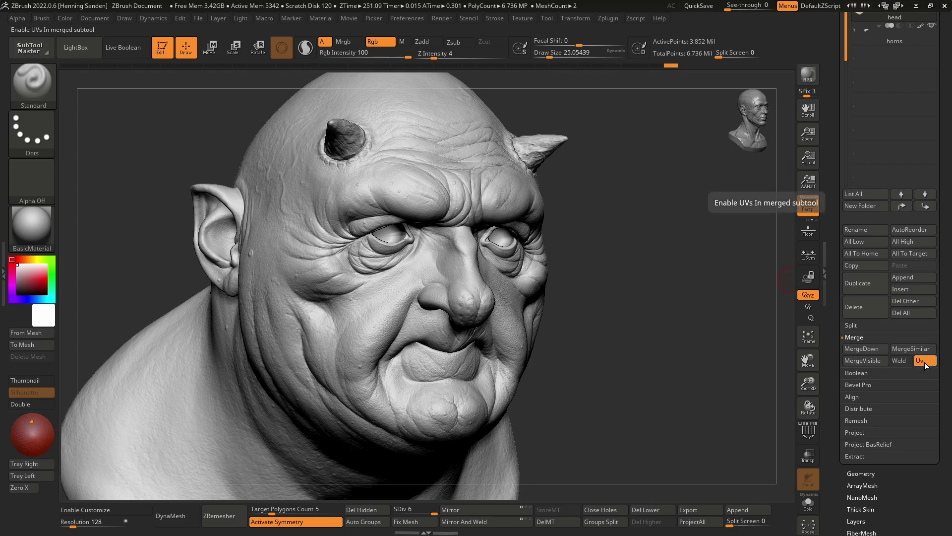
pyautogui.click(864, 361)
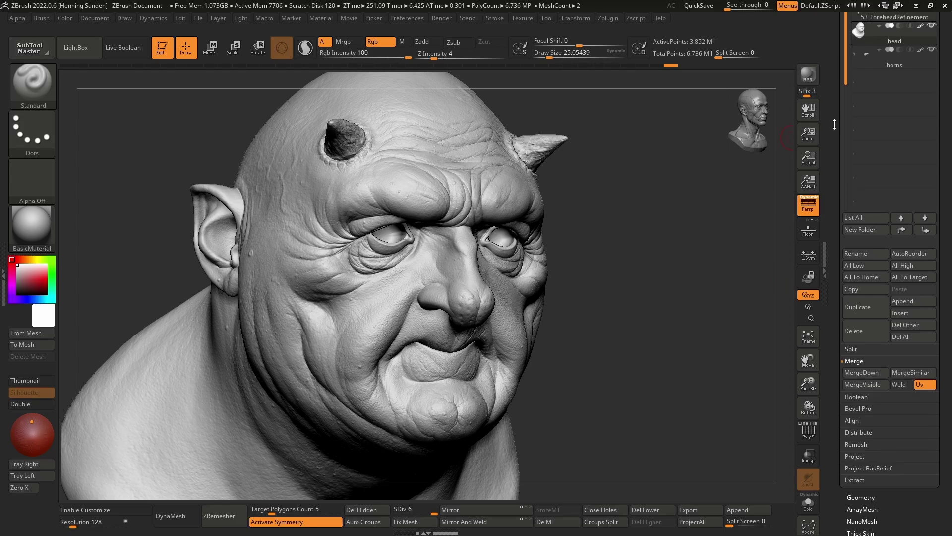
pyautogui.scroll(3, 835, 125)
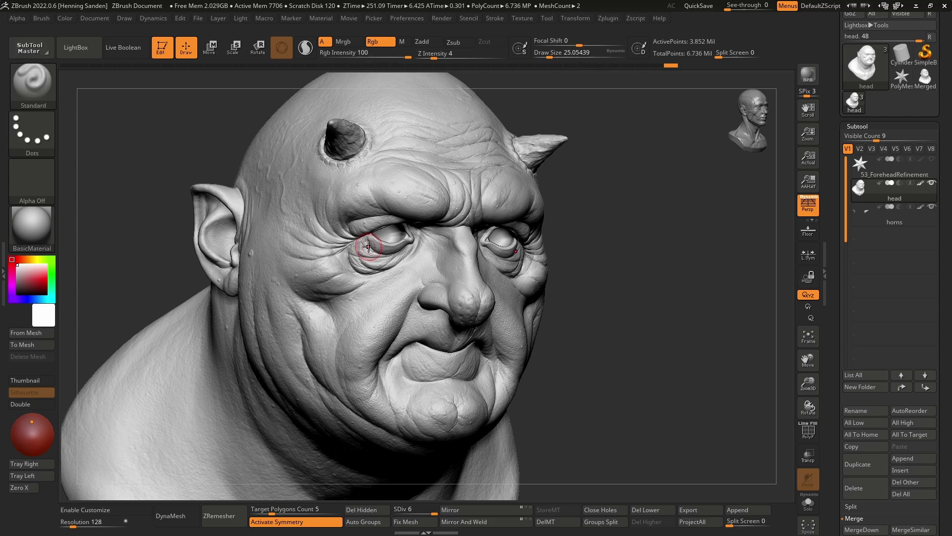
pyautogui.click(931, 87)
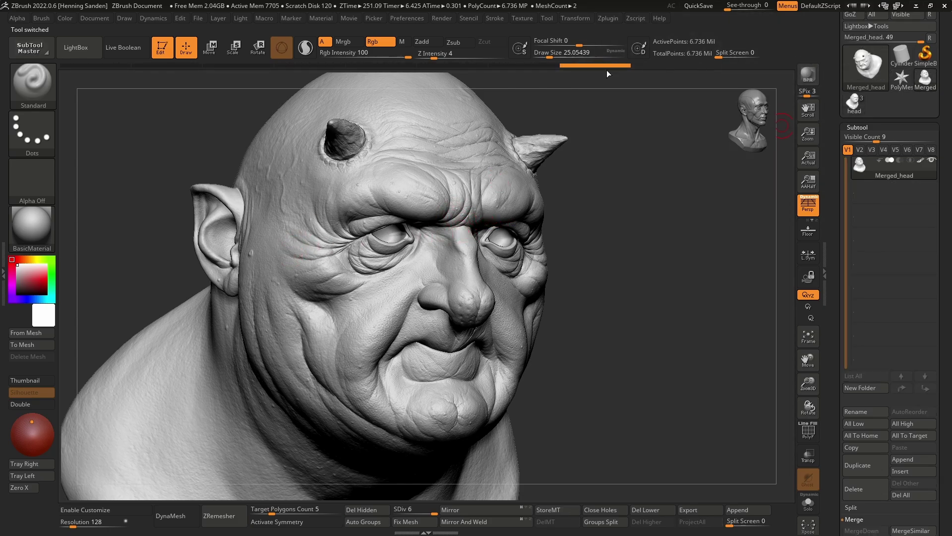
# Dock the Zplugin palette in the tray and enable Freeze borders and Keep UVs in Decimation Master
pyautogui.click(612, 21)
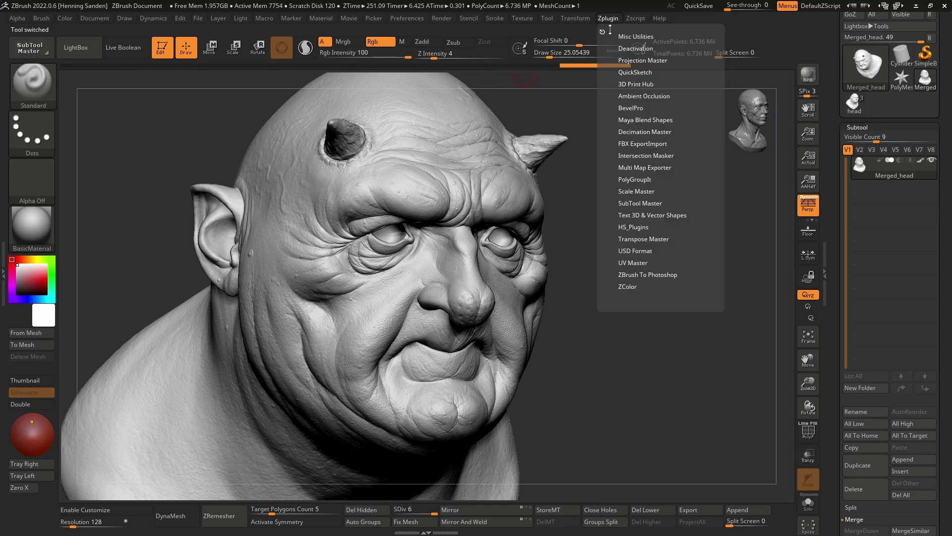
pyautogui.moveTo(601, 31); pyautogui.dragTo(20, 60)
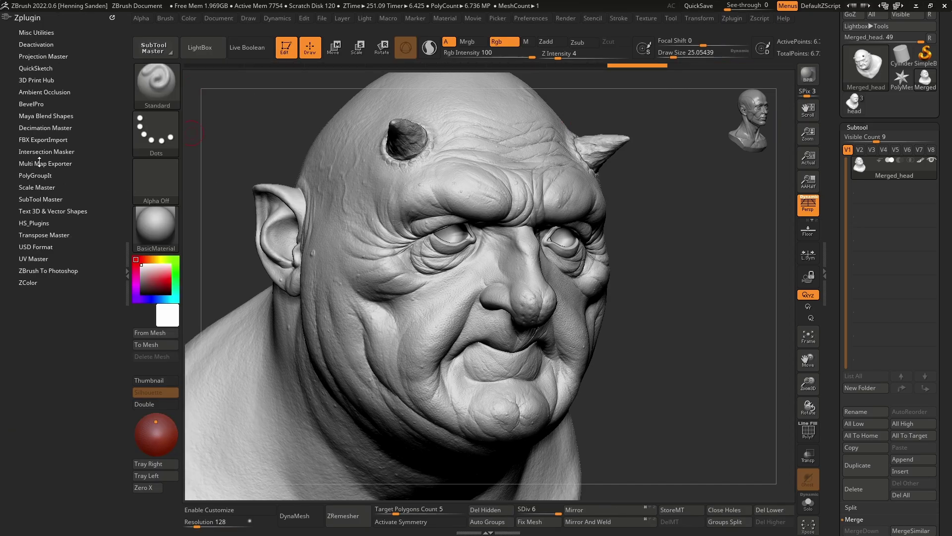
pyautogui.click(52, 128)
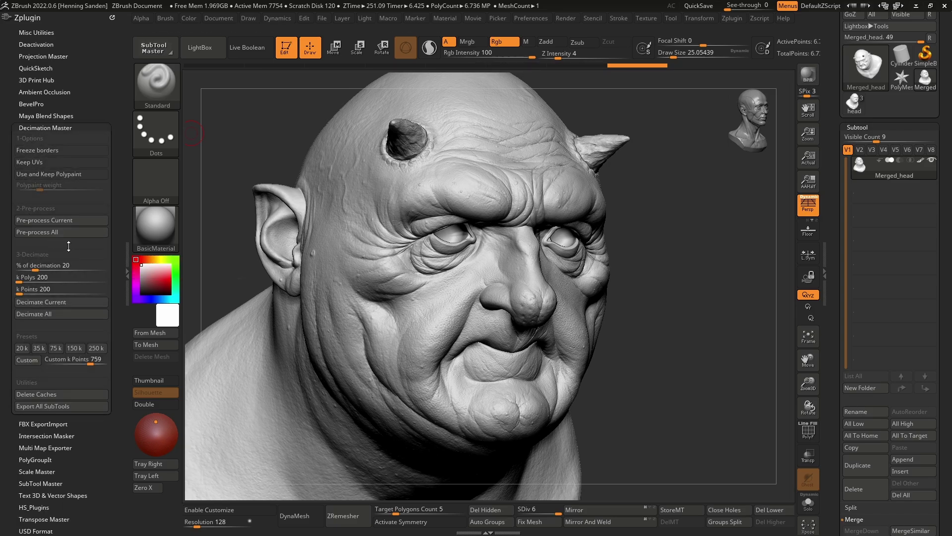
pyautogui.click(36, 150)
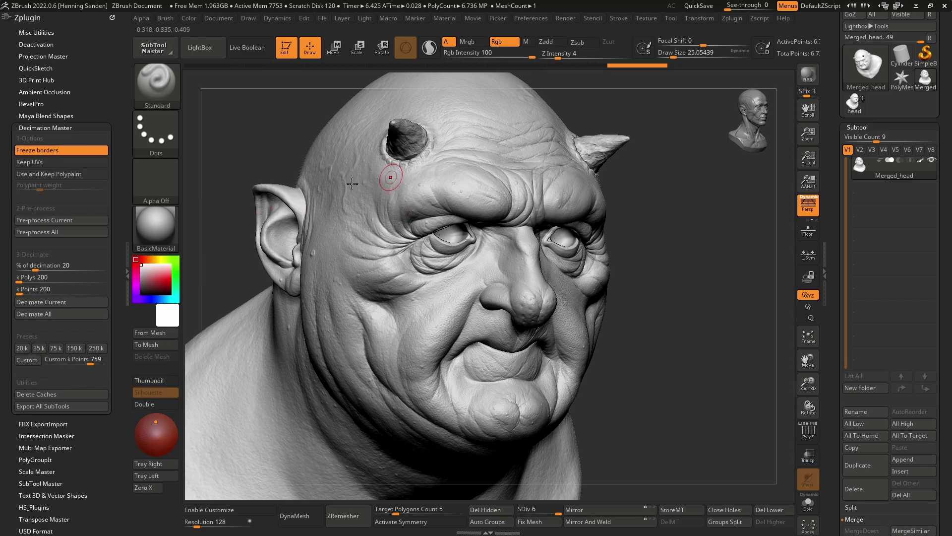
pyautogui.moveTo(474, 252); pyautogui.dragTo(395, 251, button='right')
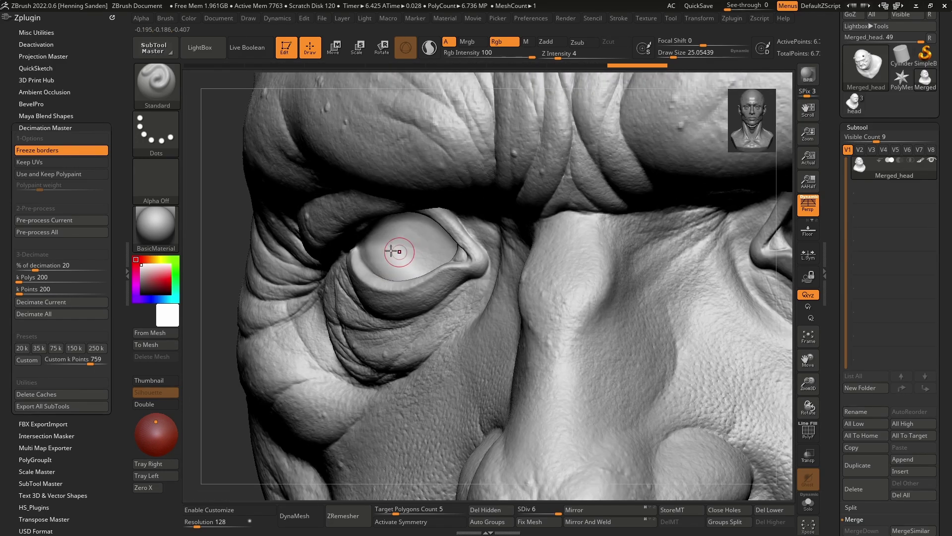
pyautogui.click(67, 162)
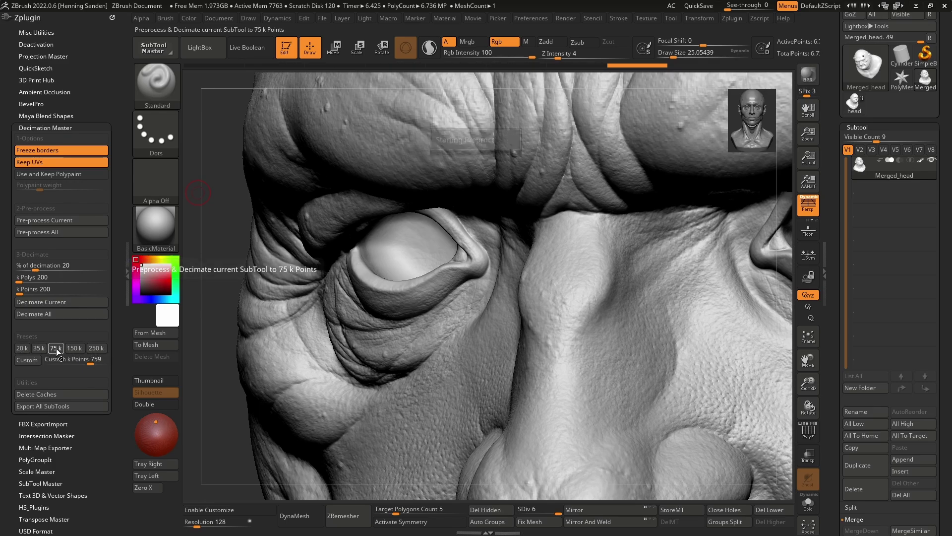
# Decimate the merged head with the 75 k preset and collapse the Tool palette's tray to inspect the whole bust
pyautogui.click(54, 349)
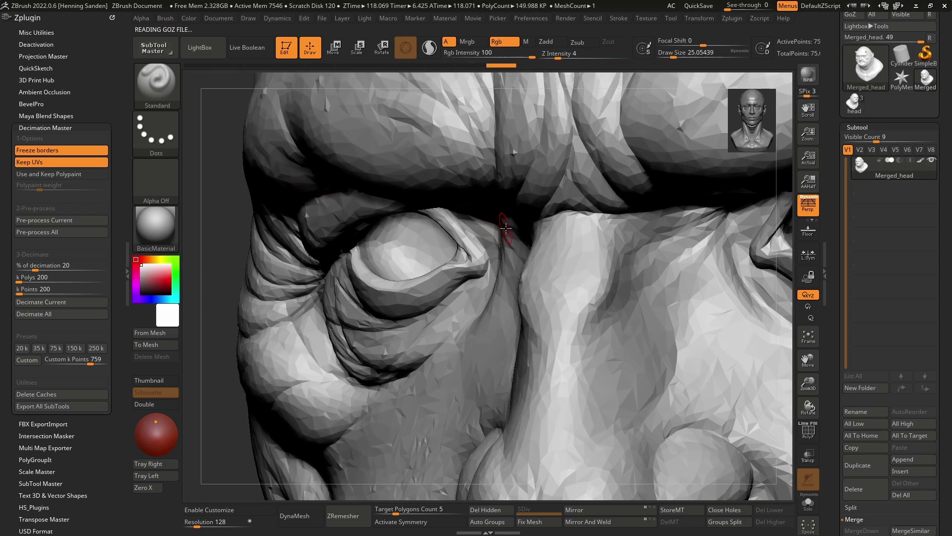
pyautogui.click(825, 262)
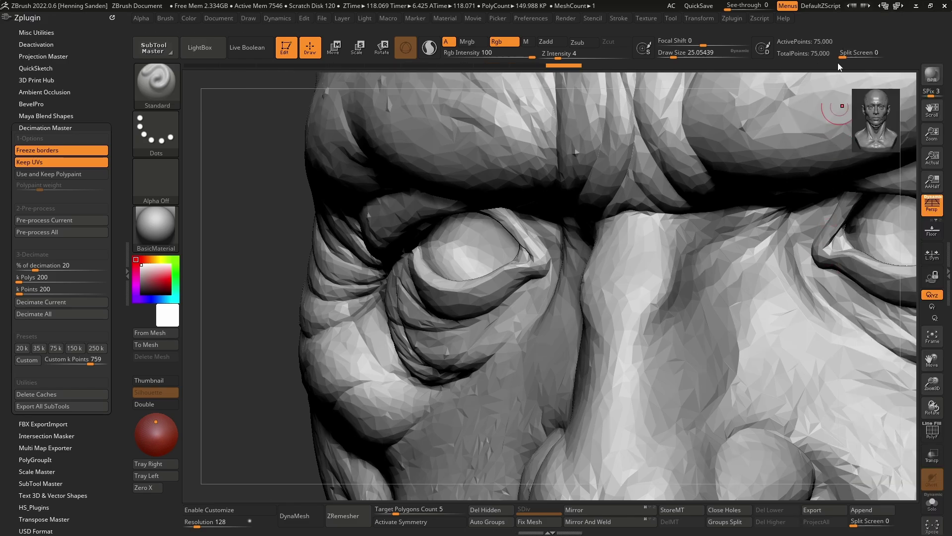
pyautogui.press('f')
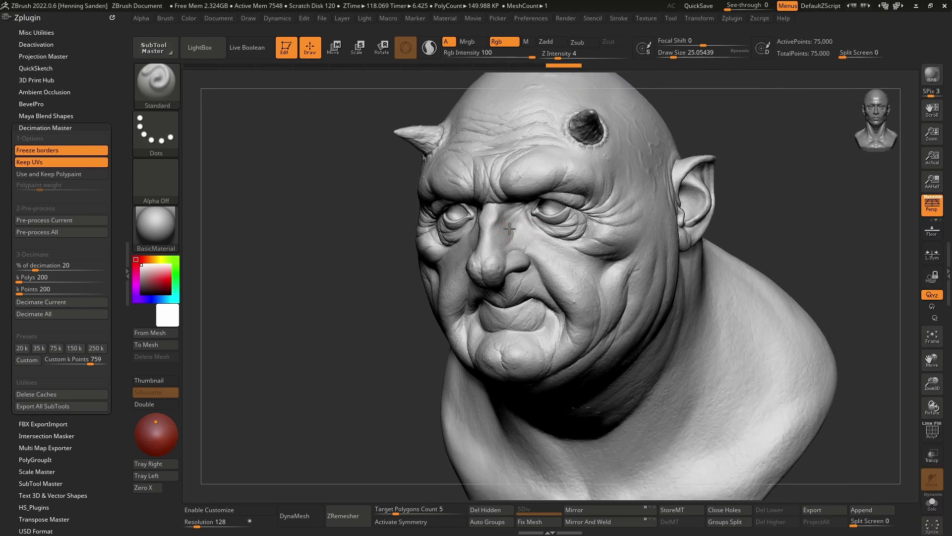
pyautogui.keyDown('shift'); pyautogui.moveTo(533, 230); pyautogui.dragTo(511, 230, button='right'); pyautogui.keyUp('shift')
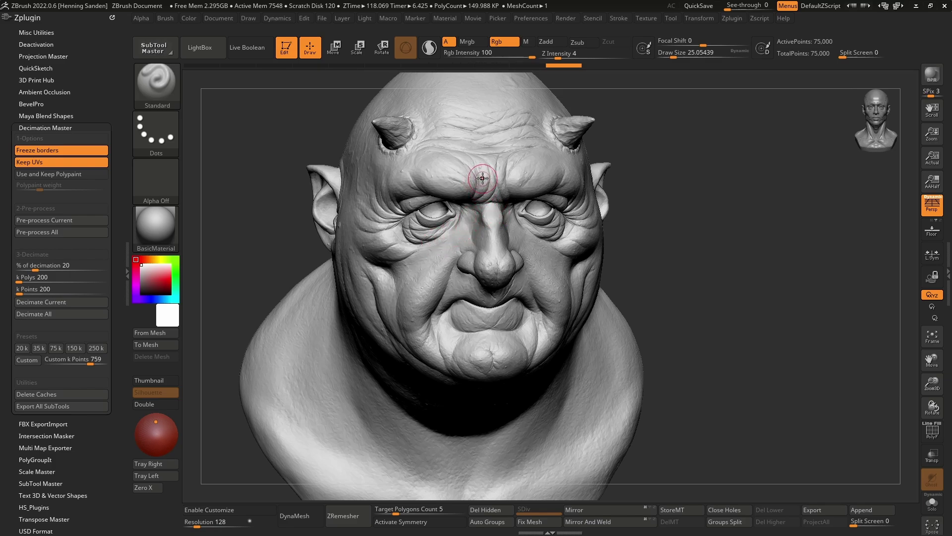
pyautogui.moveTo(478, 169)
pyautogui.mouseDown()
pyautogui.moveTo(511, 159)
pyautogui.moveTo(519, 180)
pyautogui.moveTo(537, 181)
pyautogui.mouseUp()
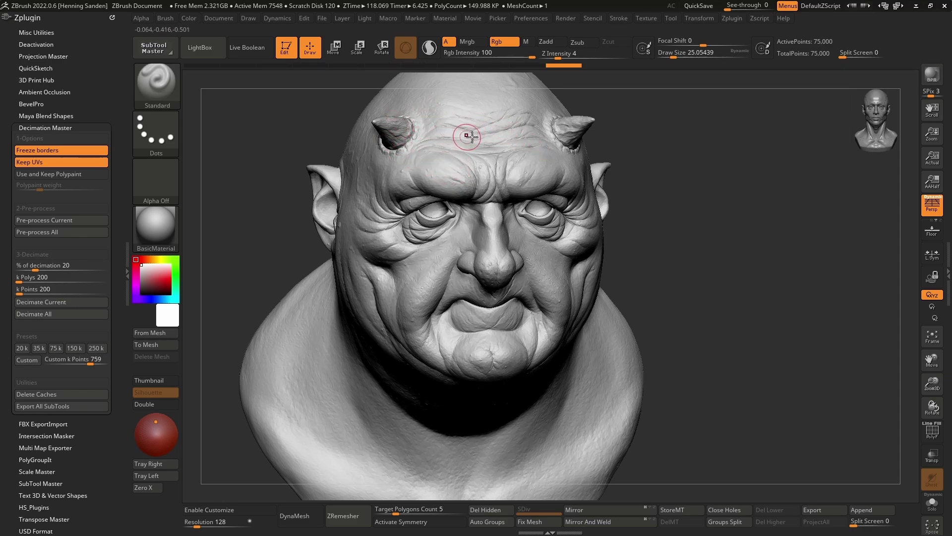
pyautogui.hotkey('ctrl', 'z')
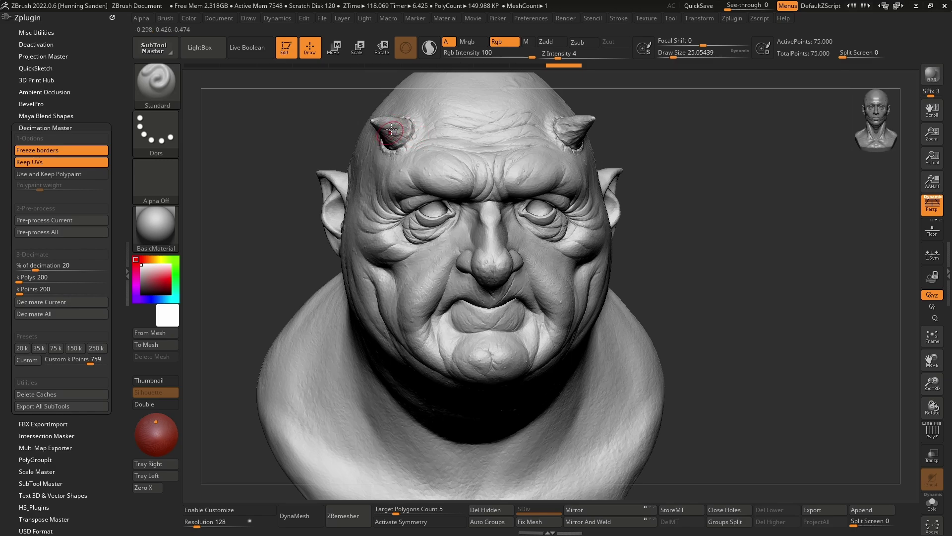
pyautogui.moveTo(392, 130)
pyautogui.mouseDown()
pyautogui.moveTo(403, 137)
pyautogui.moveTo(392, 151)
pyautogui.mouseUp()
pyautogui.moveTo(484, 143); pyautogui.dragTo(484, 138, button='right')
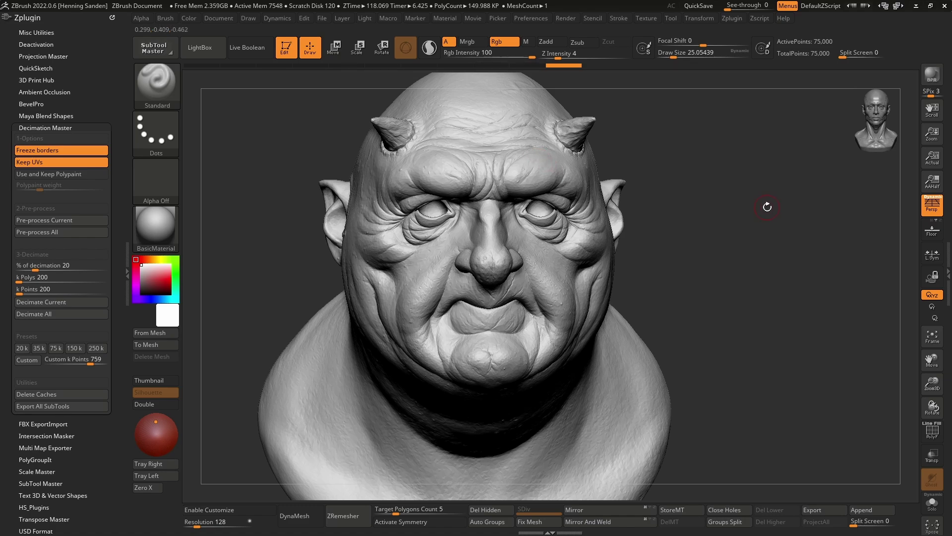
# Show the wireframe on the decimated bust and split the head and horns into separate polygroups with Auto Groups
pyautogui.hotkey('shift', 'f')
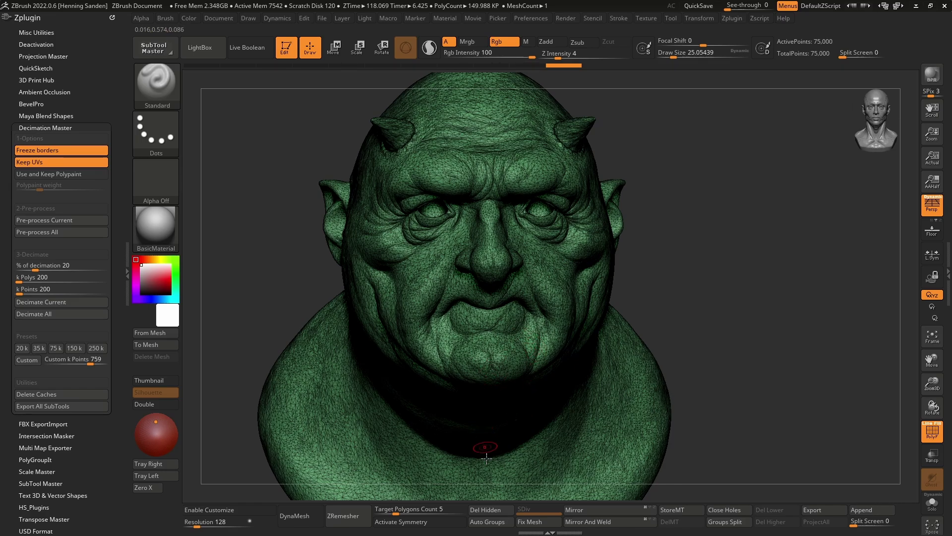
pyautogui.click(483, 524)
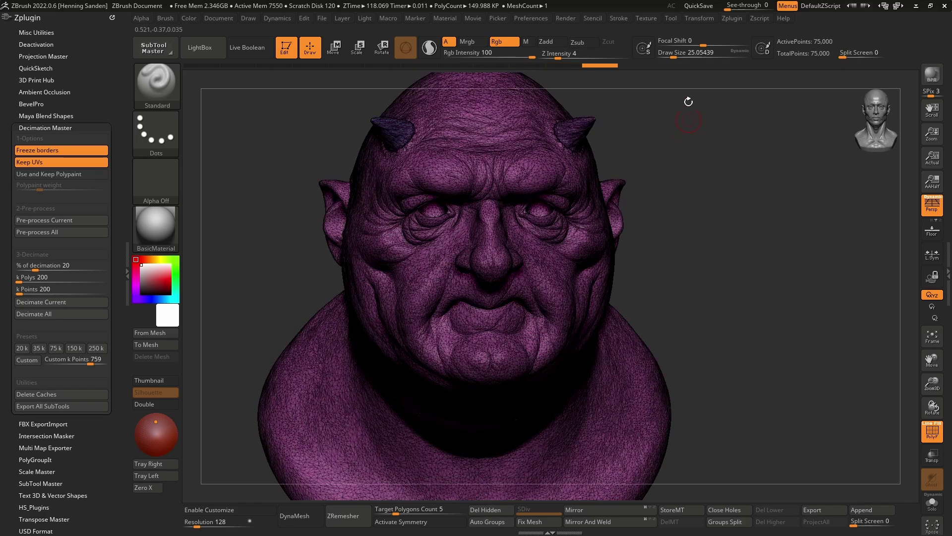
pyautogui.click(672, 18)
# Isolate the two horns, combine them into a single polygroup and show the whole bust again
pyautogui.hotkey('ctrl', 'shift')
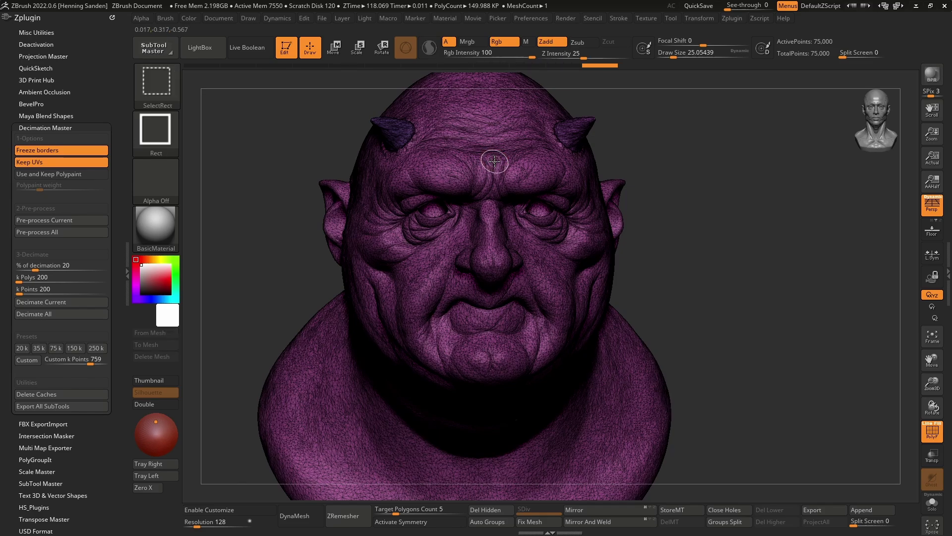
pyautogui.keyDown('ctrl'); pyautogui.keyDown('shift'); pyautogui.click(496, 161); pyautogui.keyUp('shift'); pyautogui.keyUp('ctrl')
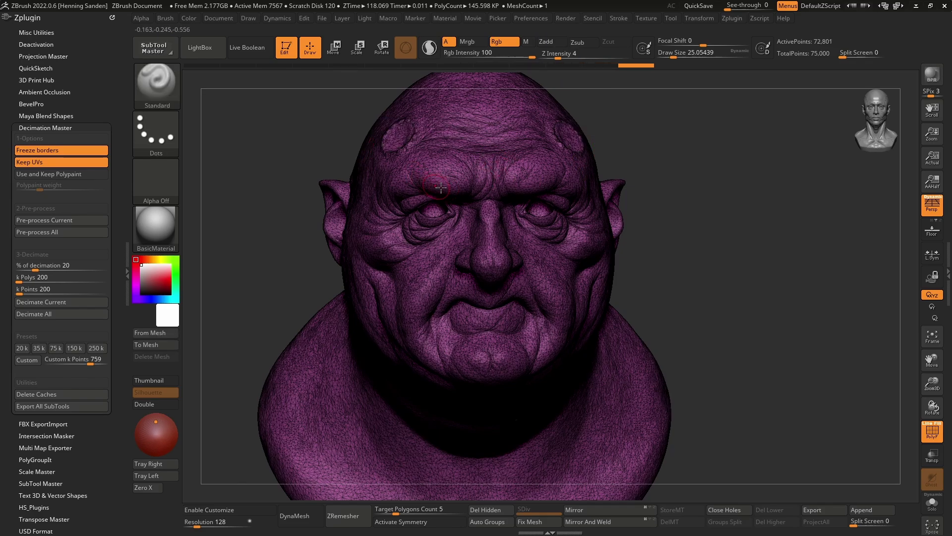
pyautogui.keyDown('ctrl'); pyautogui.keyDown('shift'); pyautogui.moveTo(686, 166); pyautogui.dragTo(657, 208); pyautogui.keyUp('shift'); pyautogui.keyUp('ctrl')
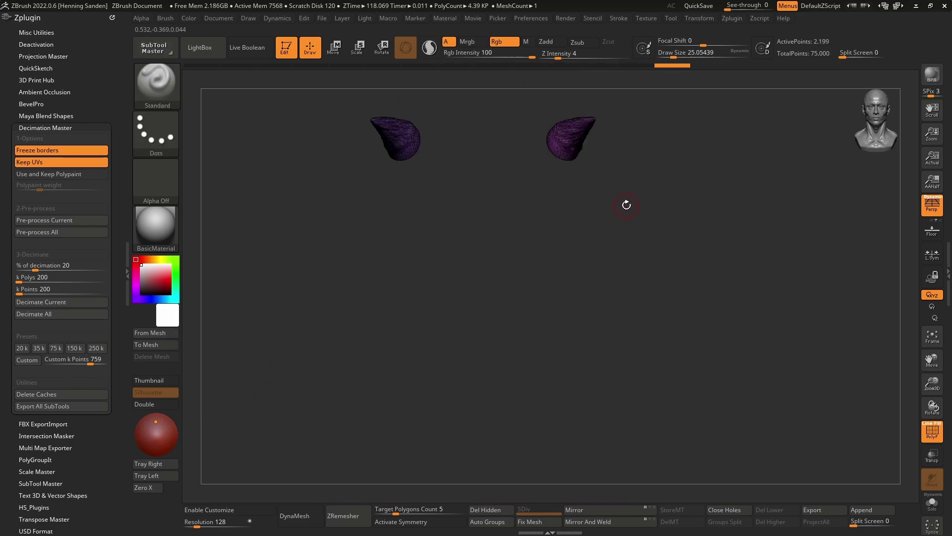
pyautogui.hotkey('ctrl', 'w')
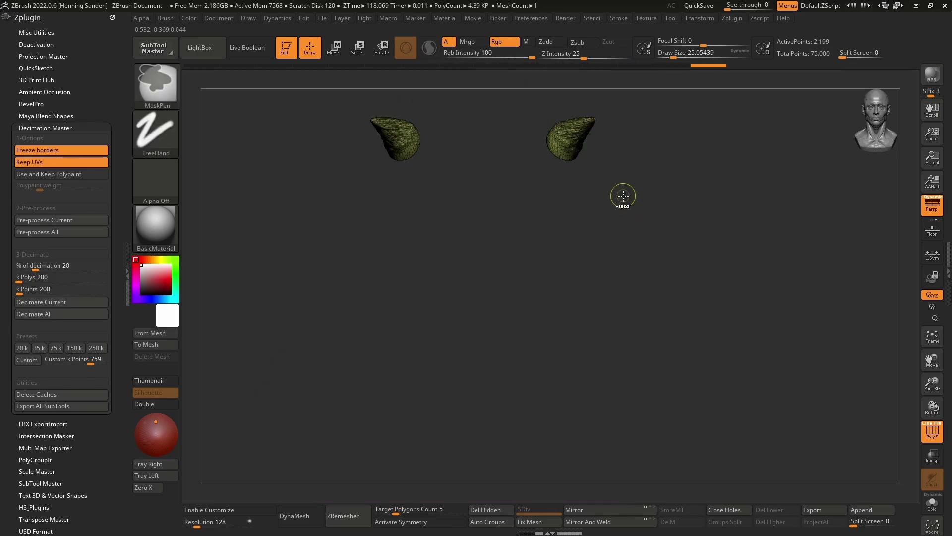
pyautogui.hotkey('ctrl', 'z')
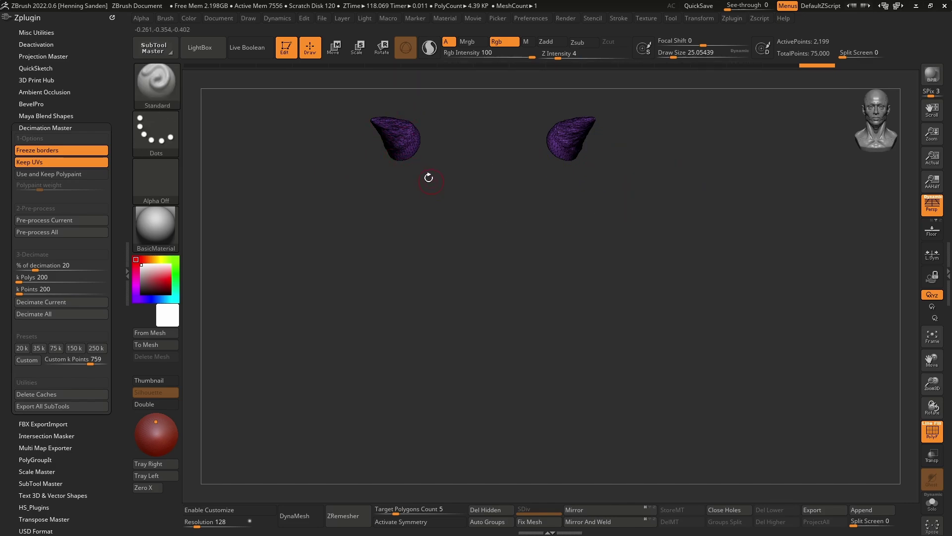
pyautogui.keyDown('ctrl'); pyautogui.keyDown('shift'); pyautogui.click(489, 189); pyautogui.keyUp('shift'); pyautogui.keyUp('ctrl')
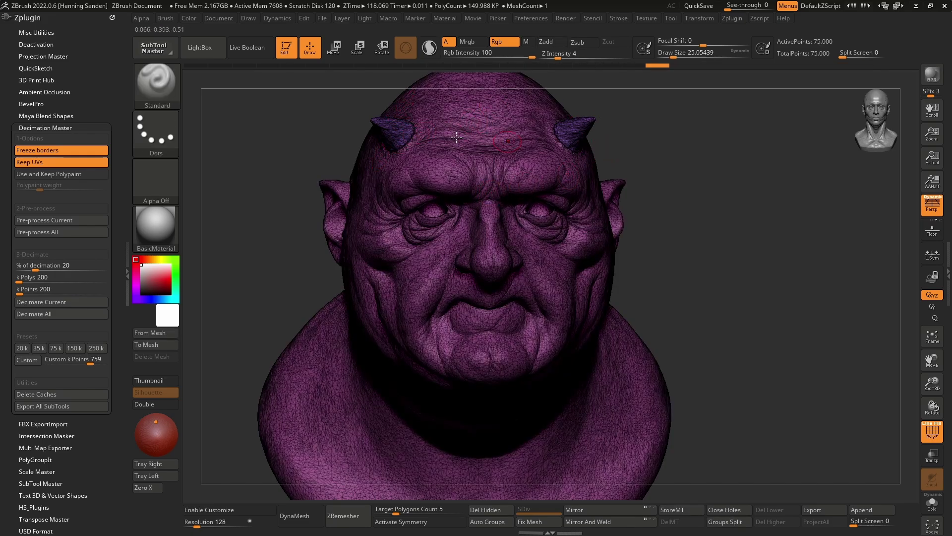
# Close the Decimation Master settings and open the FBX ExportImport options
pyautogui.click(55, 127)
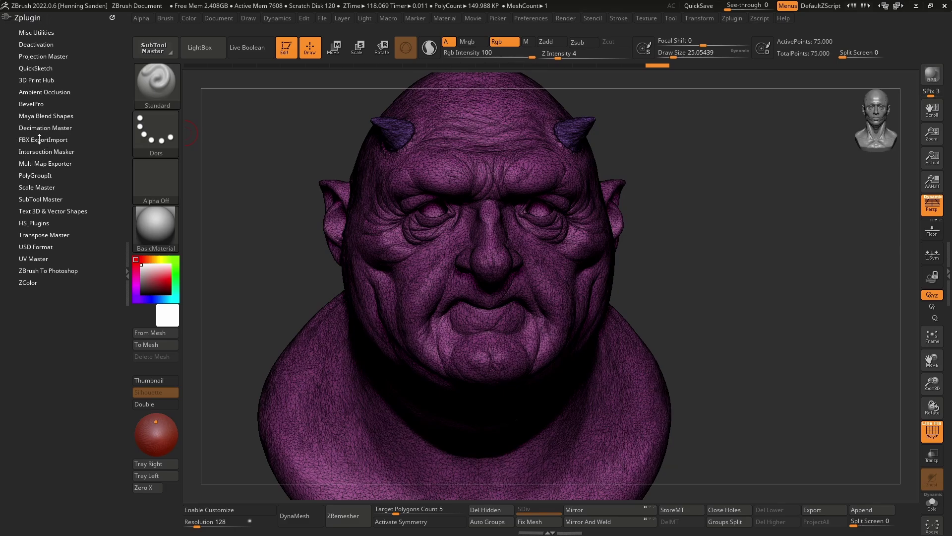
pyautogui.click(35, 140)
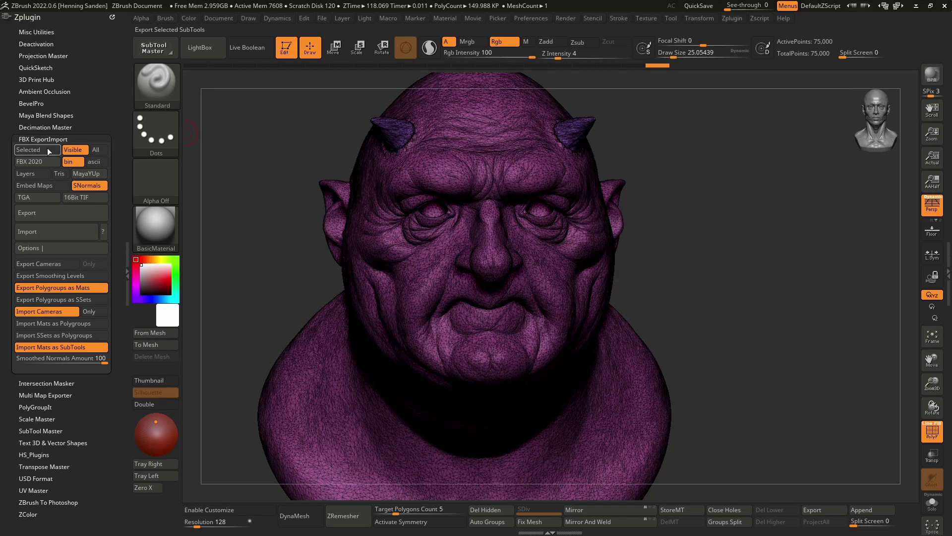
pyautogui.click(45, 251)
pyautogui.click(45, 251)
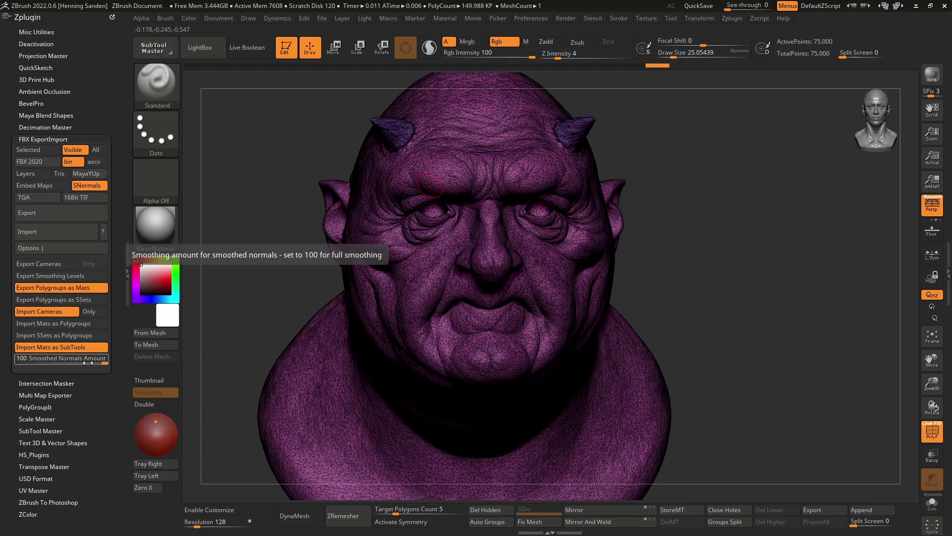
# Hide the wireframe to inspect the face, and try a smoothed normals amount of 0 before setting it back to 100
pyautogui.moveTo(88, 362); pyautogui.dragTo(18, 362)
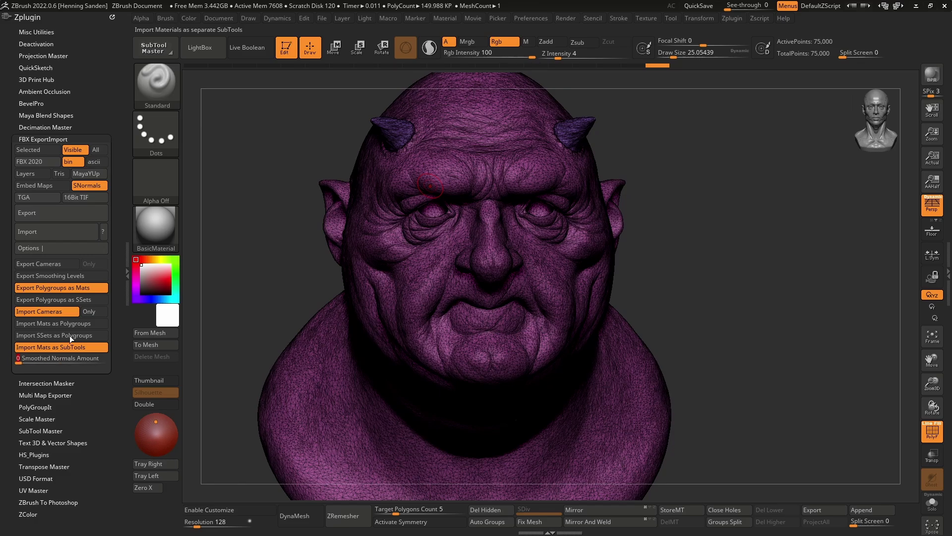
pyautogui.press('shift')
pyautogui.hotkey('shift', 'f')
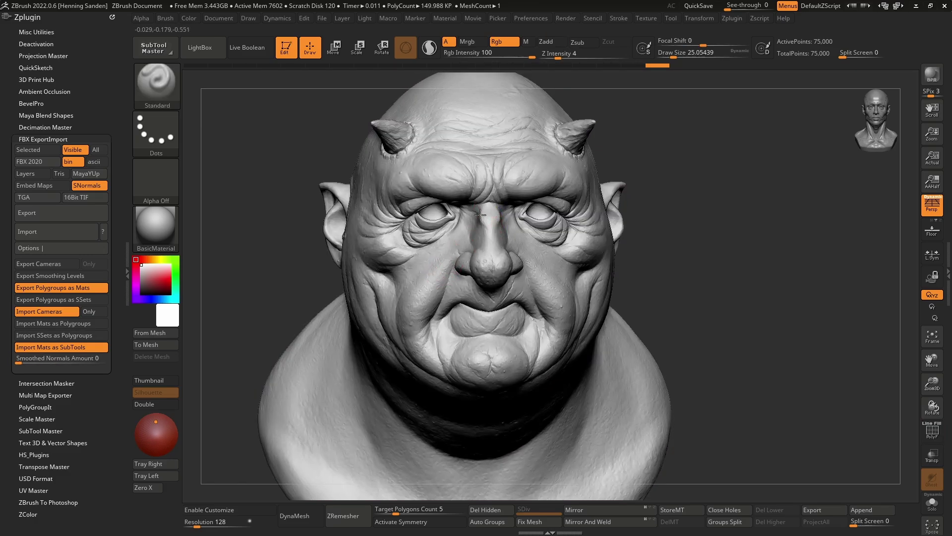
pyautogui.keyDown('ctrl'); pyautogui.moveTo(436, 268); pyautogui.dragTo(477, 238, button='right'); pyautogui.keyUp('ctrl')
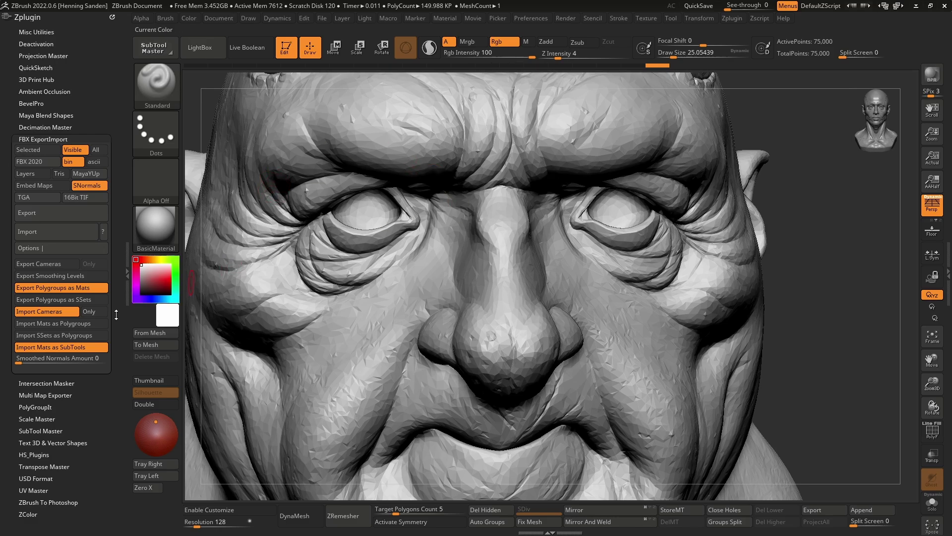
pyautogui.moveTo(80, 357); pyautogui.dragTo(110, 365)
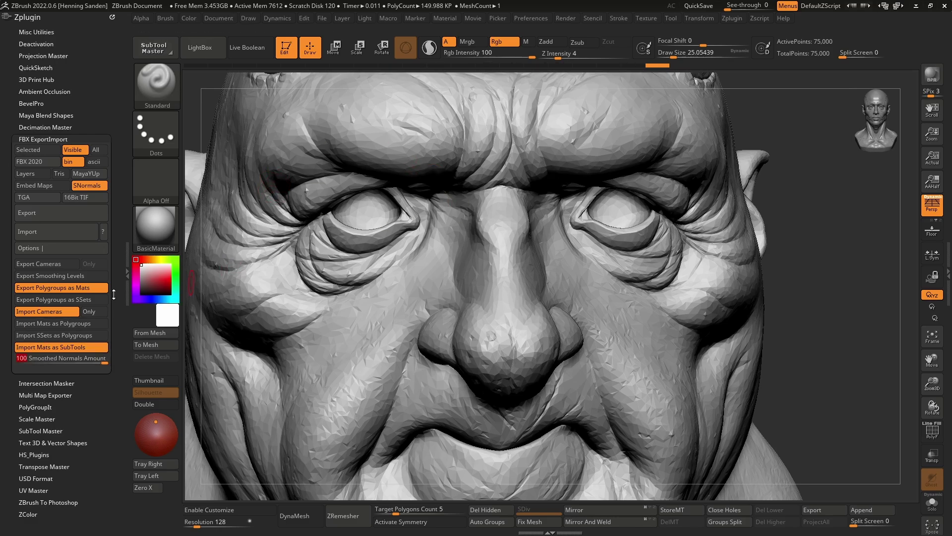
# Export the visible bust as head.fbx into the video folder
pyautogui.click(69, 214)
pyautogui.write('then')
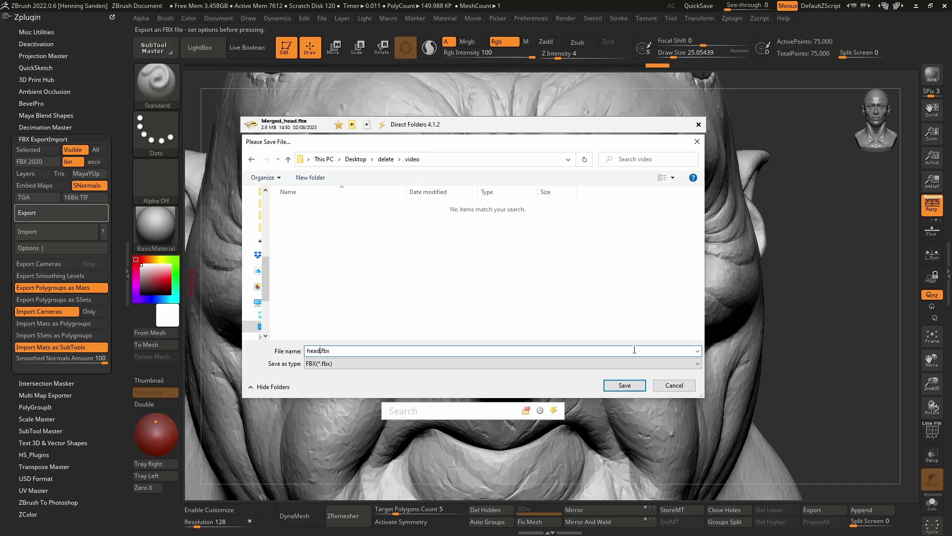
pyautogui.click(625, 386)
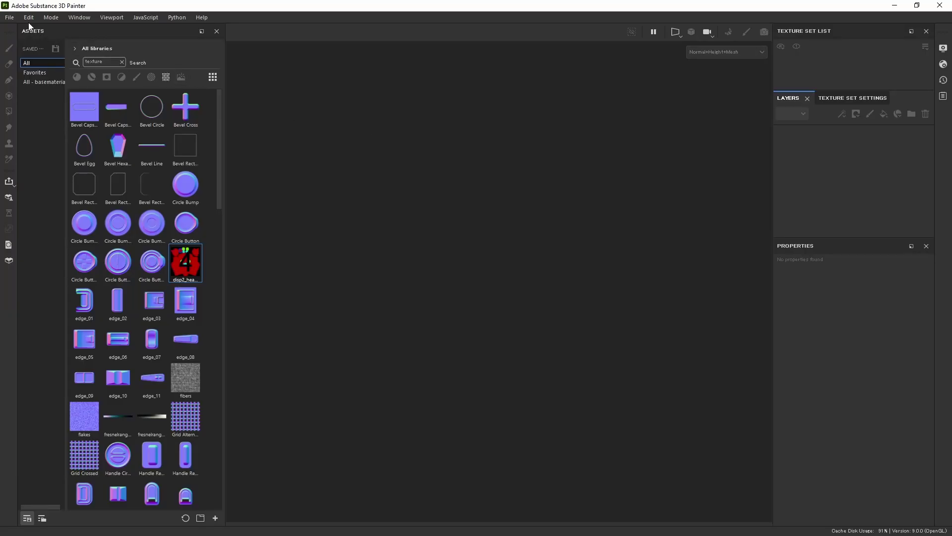
# Switch to Substance 3D Painter and create a new project from head.fbx with the UV Tile workflow
pyautogui.click(10, 17)
pyautogui.click(15, 30)
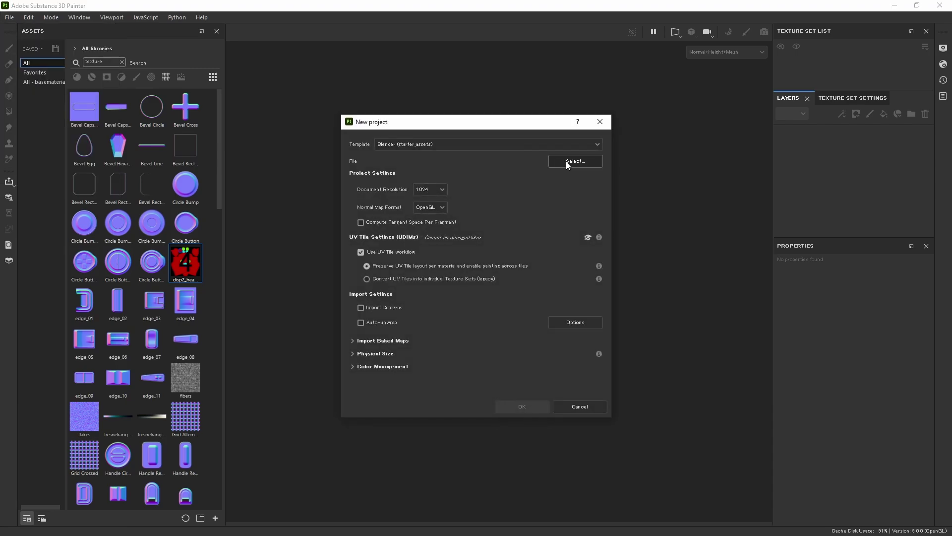
pyautogui.click(570, 163)
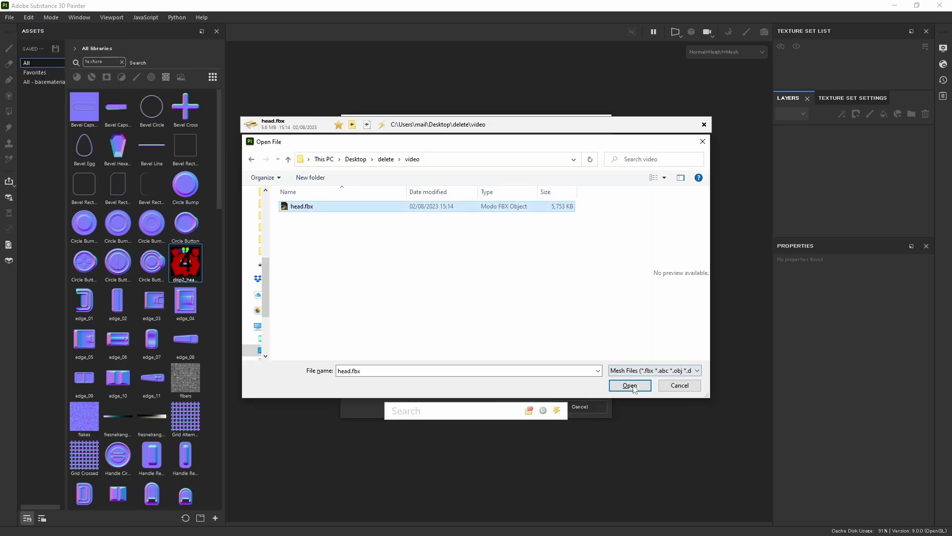
pyautogui.click(630, 386)
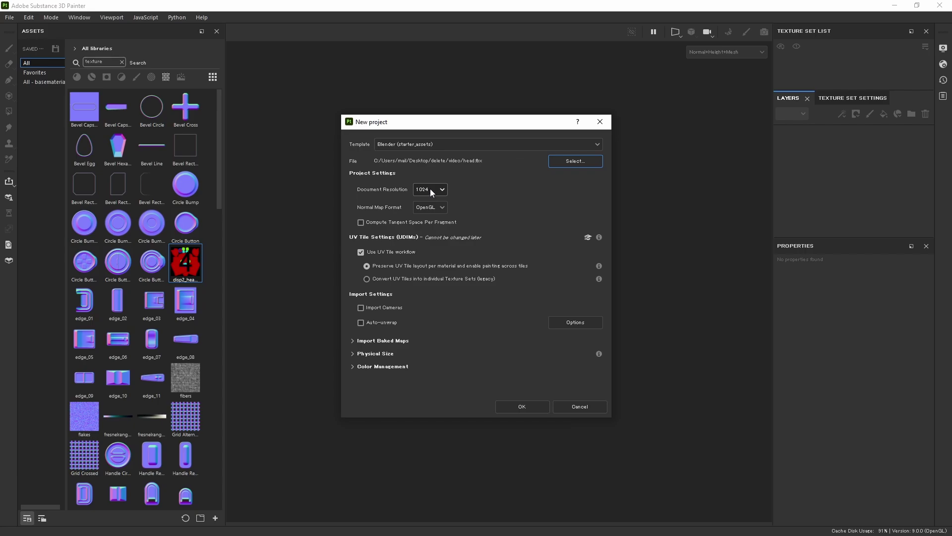
pyautogui.click(524, 407)
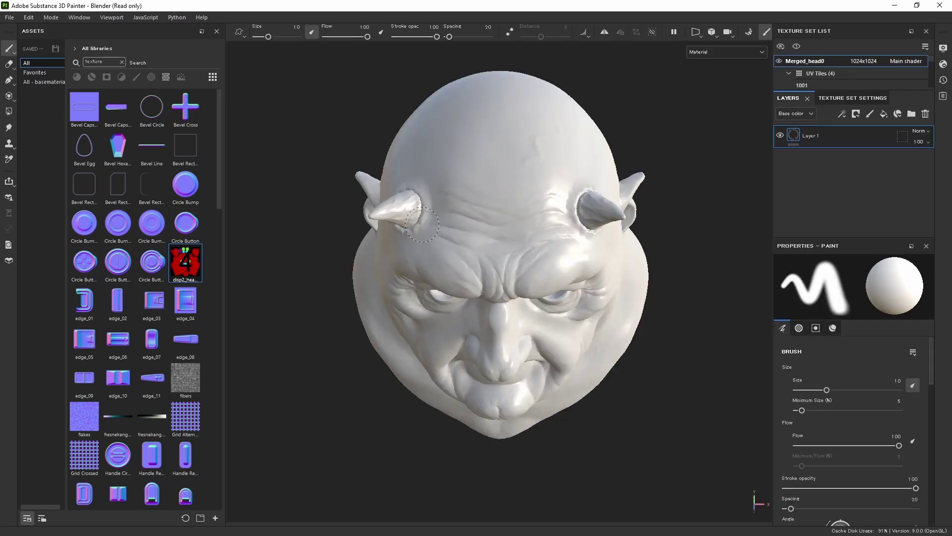
# Enlarge the texture set list and rename Merged_head0 as head and Merged_head1 as horns
pyautogui.keyDown('alt'); pyautogui.moveTo(436, 384); pyautogui.dragTo(528, 308); pyautogui.keyUp('alt')
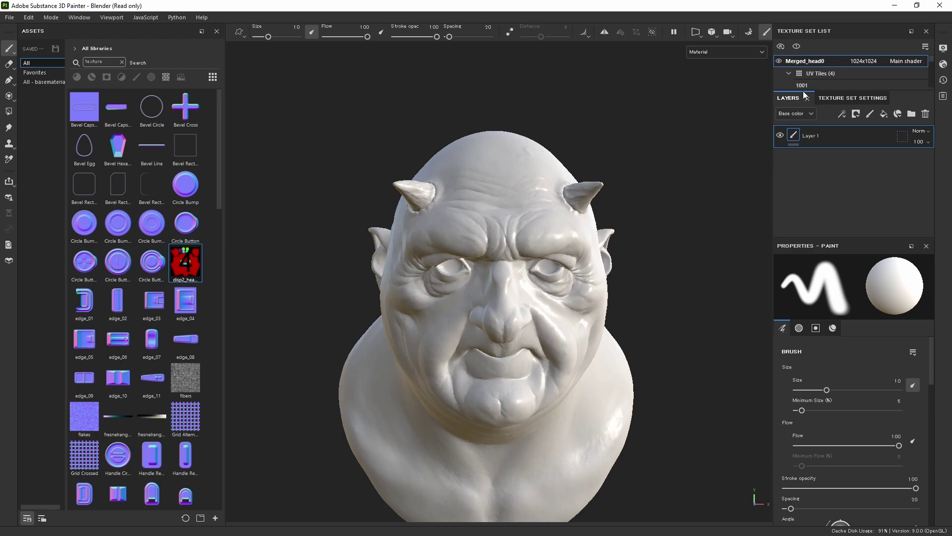
pyautogui.moveTo(802, 90); pyautogui.dragTo(802, 249)
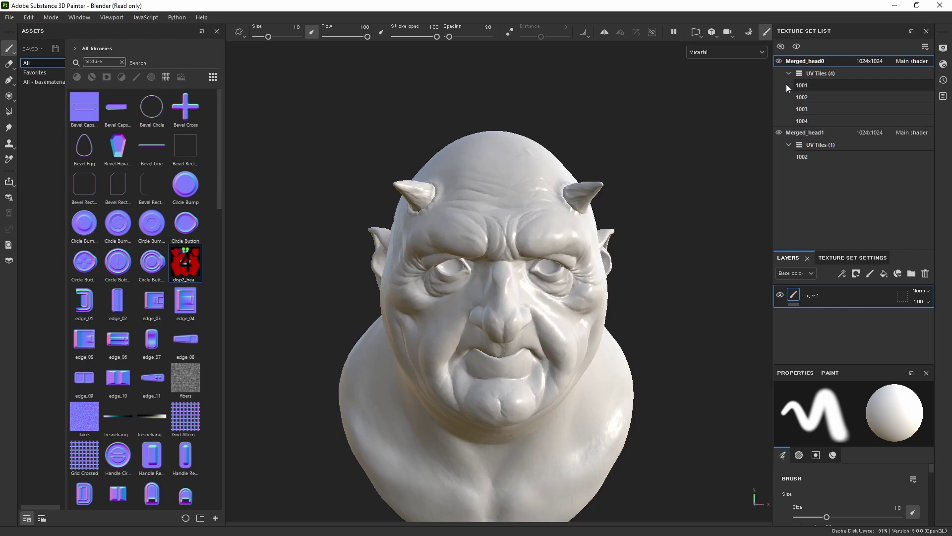
pyautogui.doubleClick(815, 61)
pyautogui.write('head')
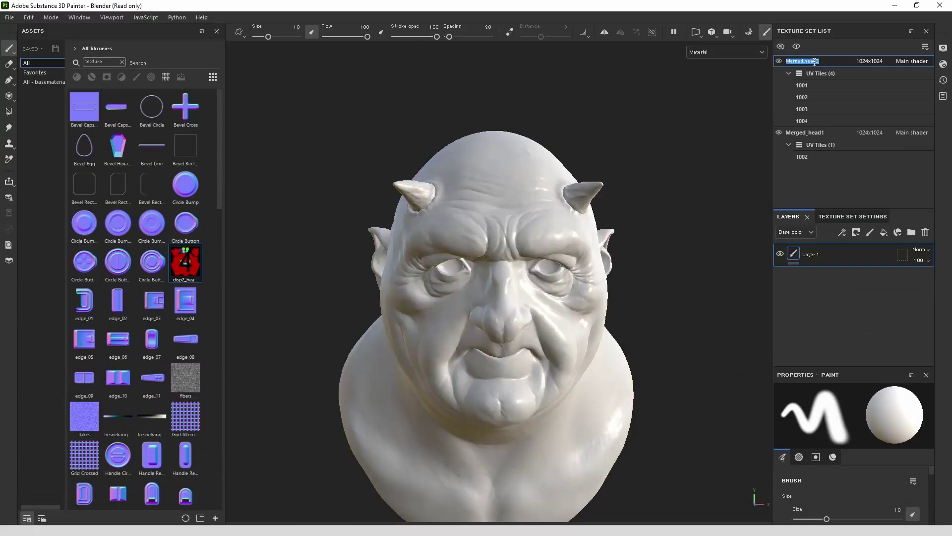
pyautogui.press('Return')
pyautogui.doubleClick(814, 132)
pyautogui.write('horns')
pyautogui.press('Return')
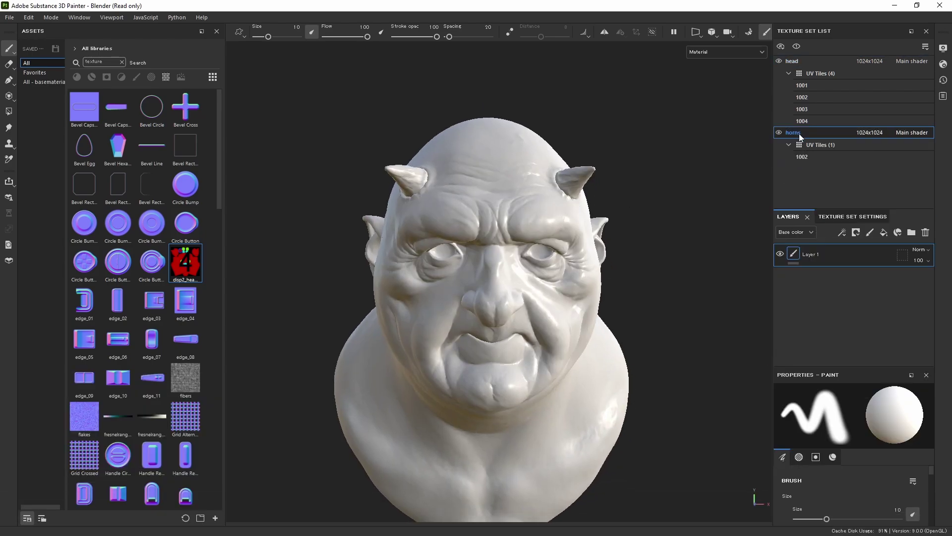
# Toggle the visibility of the horns and head texture sets to check which part of the bust each covers
pyautogui.click(778, 133)
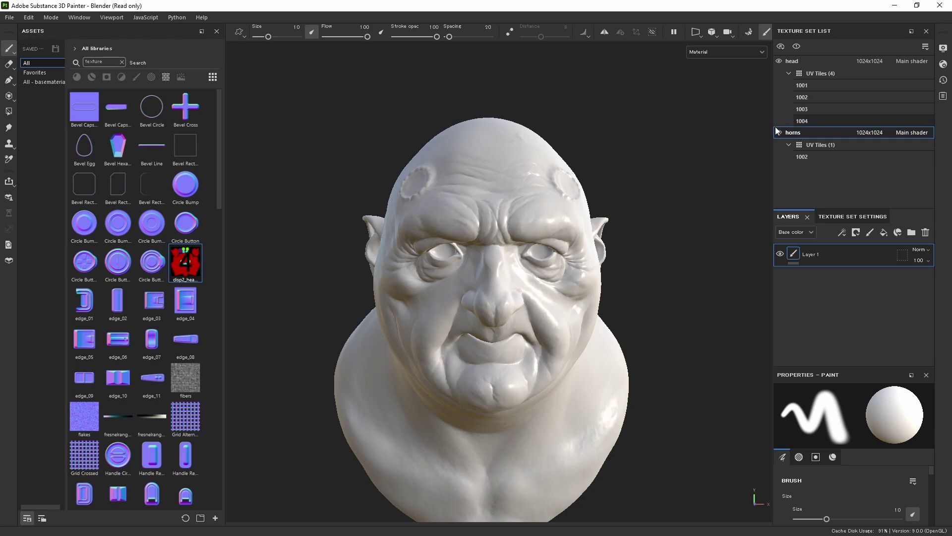
pyautogui.click(778, 133)
pyautogui.click(780, 61)
pyautogui.click(778, 61)
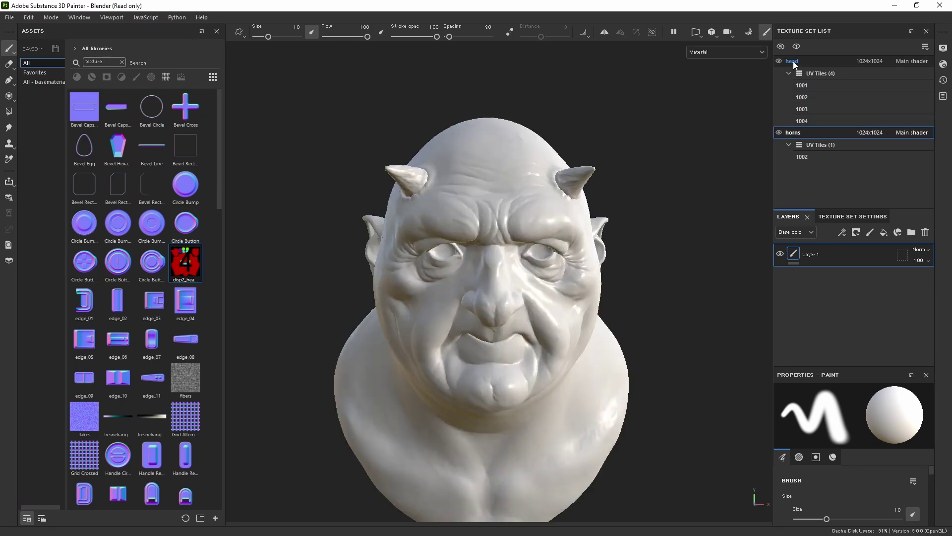
# Try a fill layer with a red base color on the head texture set, view it under different lighting, and delete it
pyautogui.click(884, 232)
pyautogui.moveTo(932, 412); pyautogui.dragTo(932, 462)
pyautogui.click(870, 458)
pyautogui.click(808, 387)
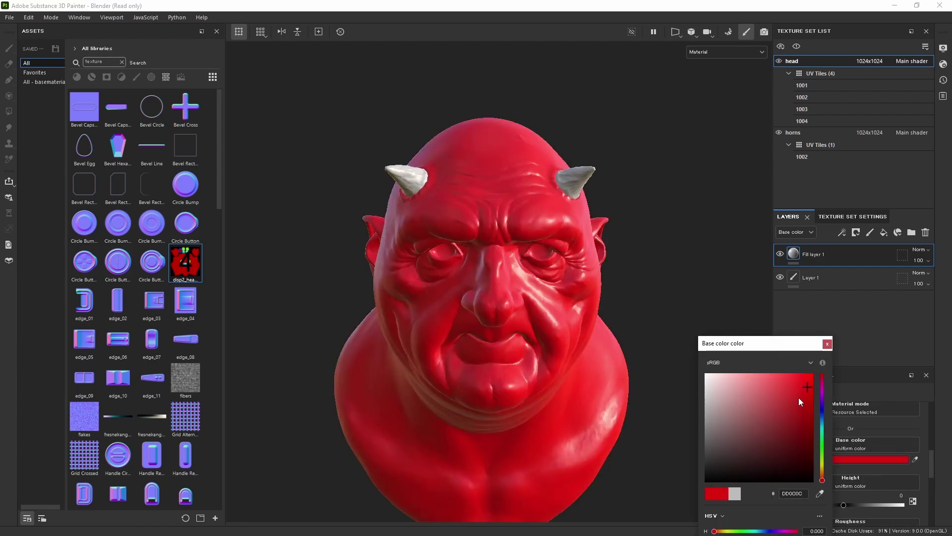
pyautogui.keyDown('alt'); pyautogui.moveTo(585, 259); pyautogui.dragTo(626, 267); pyautogui.keyUp('alt')
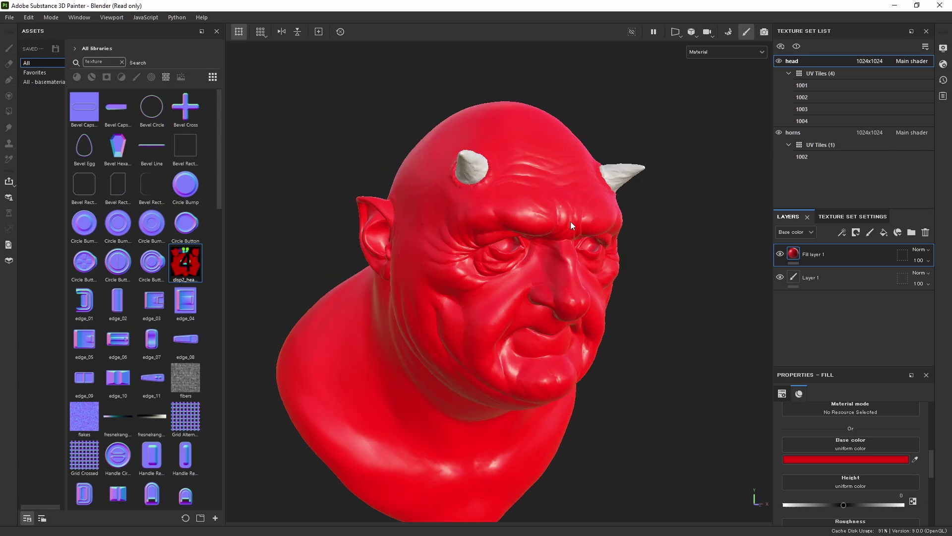
pyautogui.keyDown('shift'); pyautogui.moveTo(504, 210); pyautogui.dragTo(499, 212, button='right'); pyautogui.keyUp('shift')
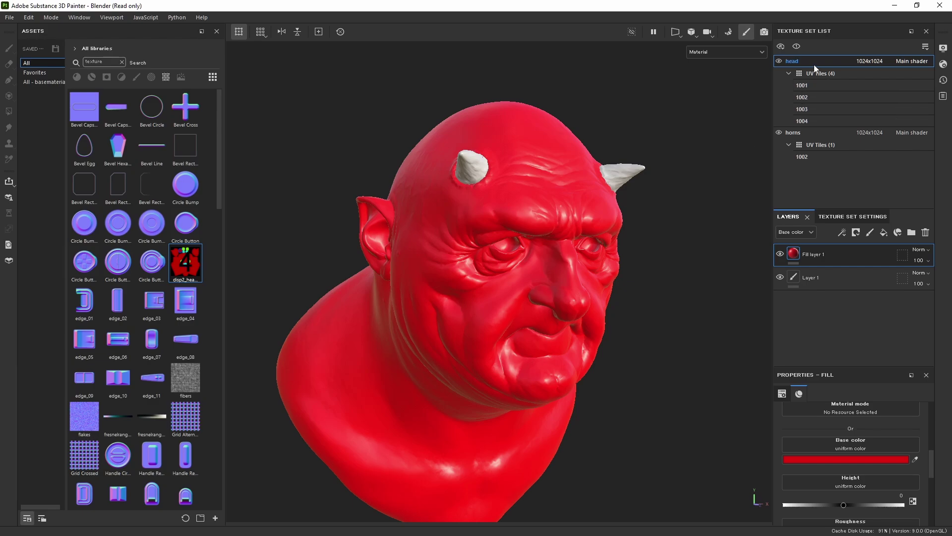
pyautogui.click(925, 233)
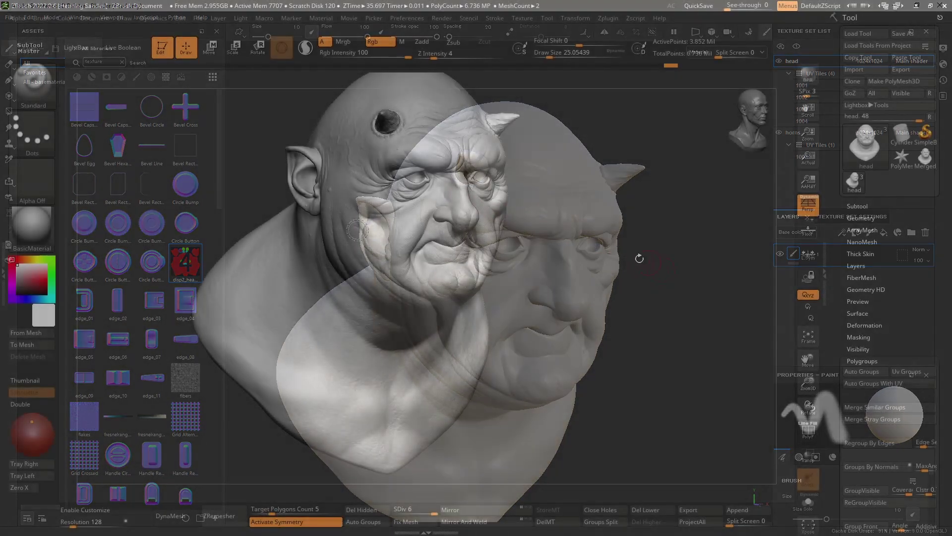
# Switch to the high-resolution head in ZBrush, examine the face's skin detail up close and set the current color to red
pyautogui.scroll(5, 509, 206)
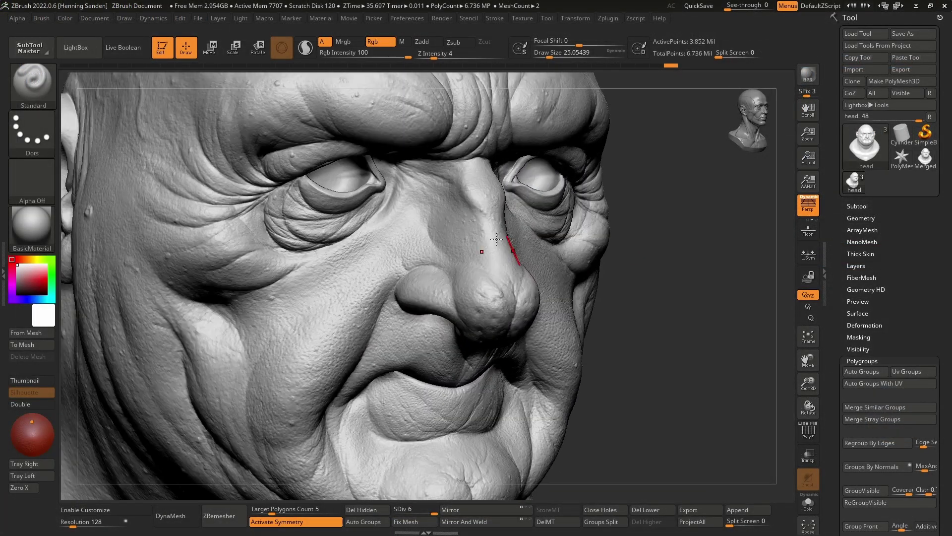
pyautogui.moveTo(422, 240)
pyautogui.mouseDown(button='right')
pyautogui.moveTo(414, 236)
pyautogui.moveTo(440, 213)
pyautogui.mouseUp(button='right')
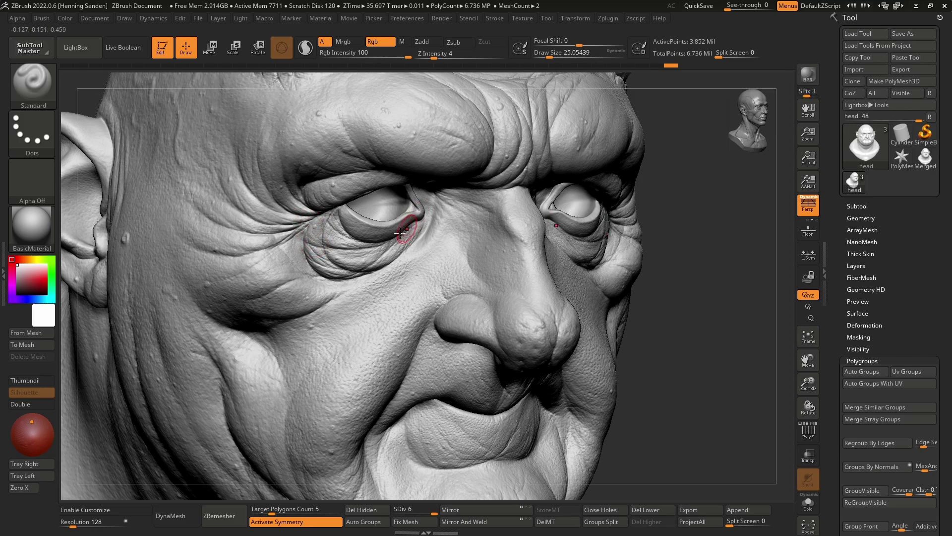
pyautogui.moveTo(399, 270); pyautogui.dragTo(46, 281, button='right')
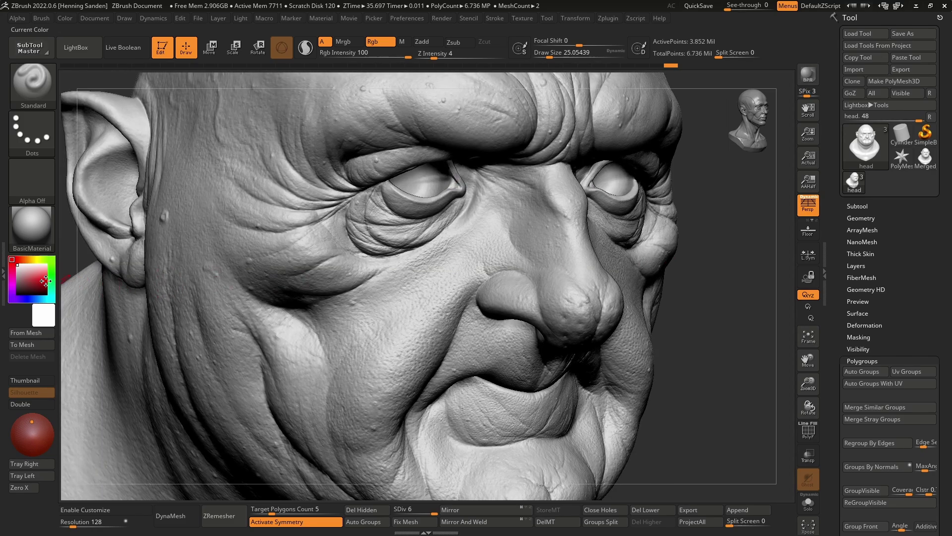
pyautogui.click(45, 279)
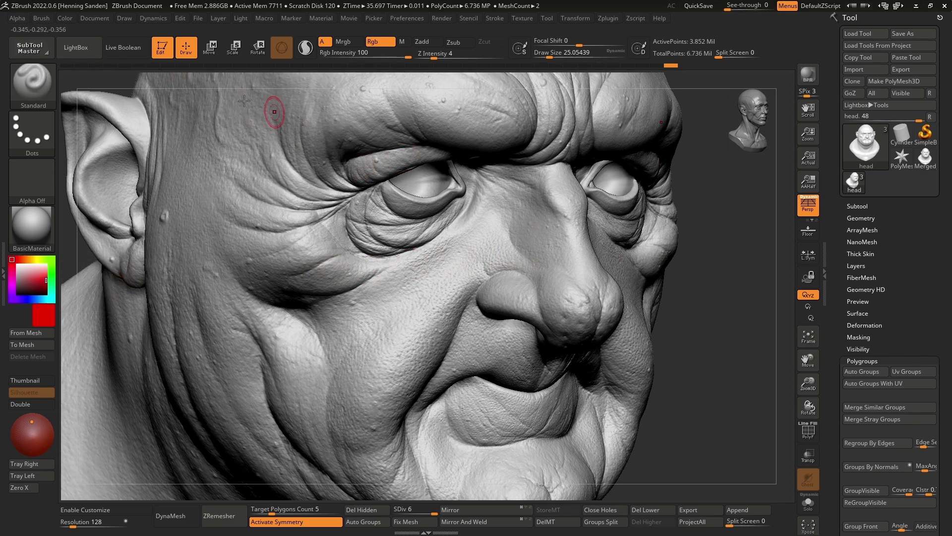
# Fill the whole head with the current red, and paint the upper and lower eyelids of both eyes bright green
pyautogui.click(71, 19)
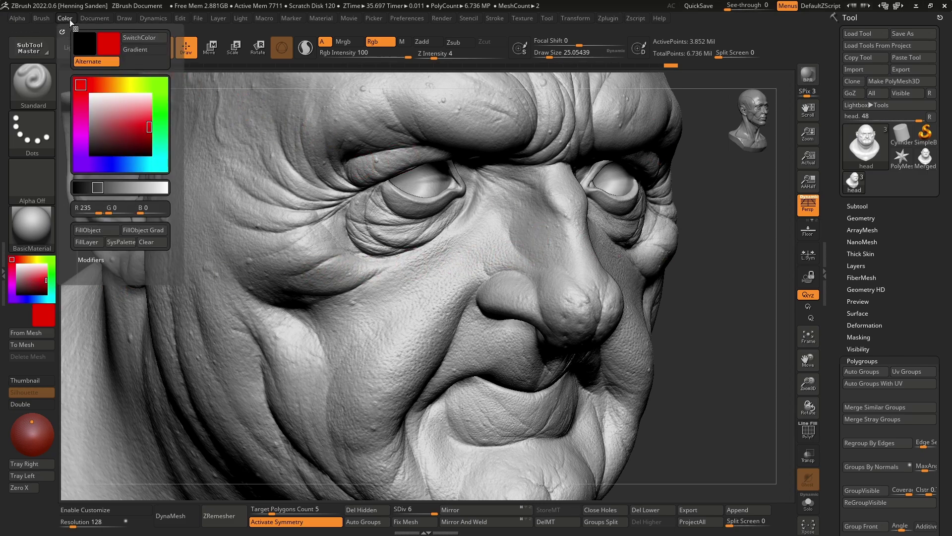
pyautogui.click(89, 232)
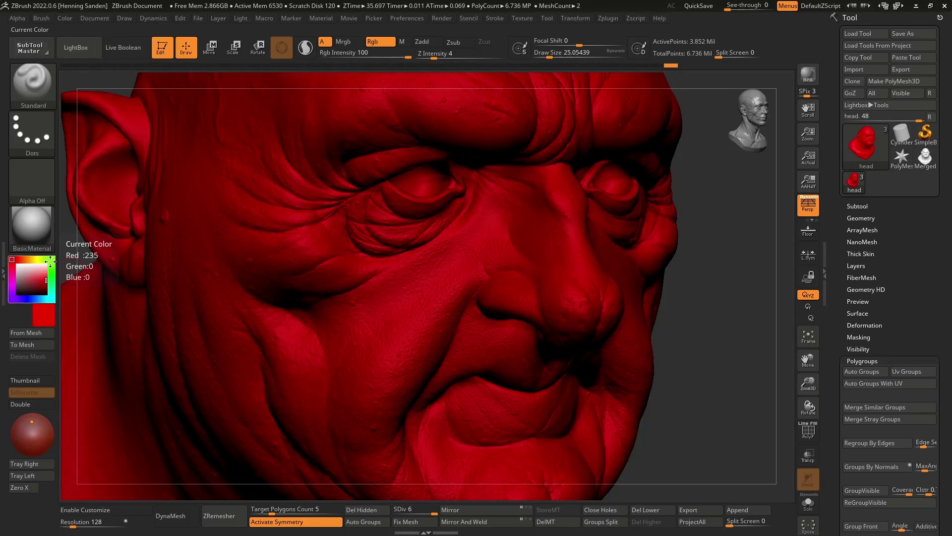
pyautogui.click(51, 260)
pyautogui.click(41, 280)
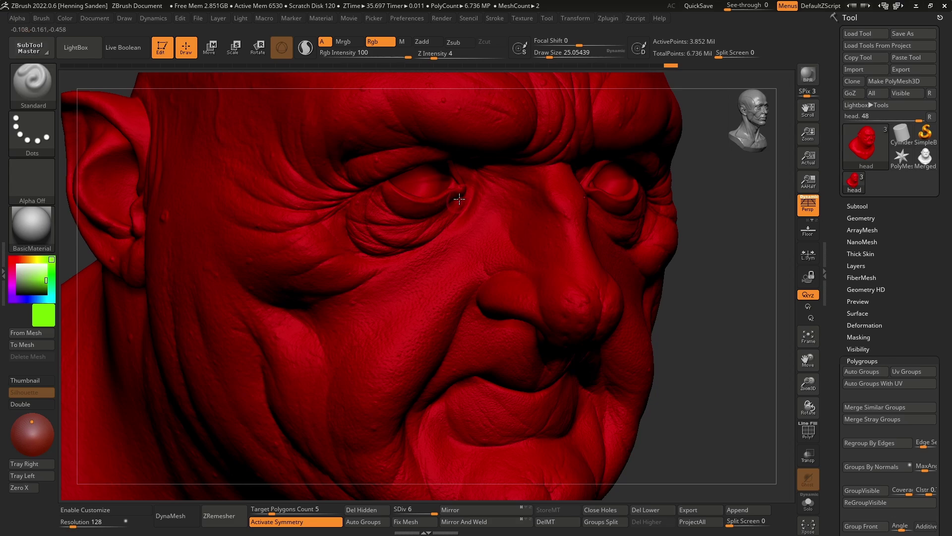
pyautogui.scroll(5, 459, 196)
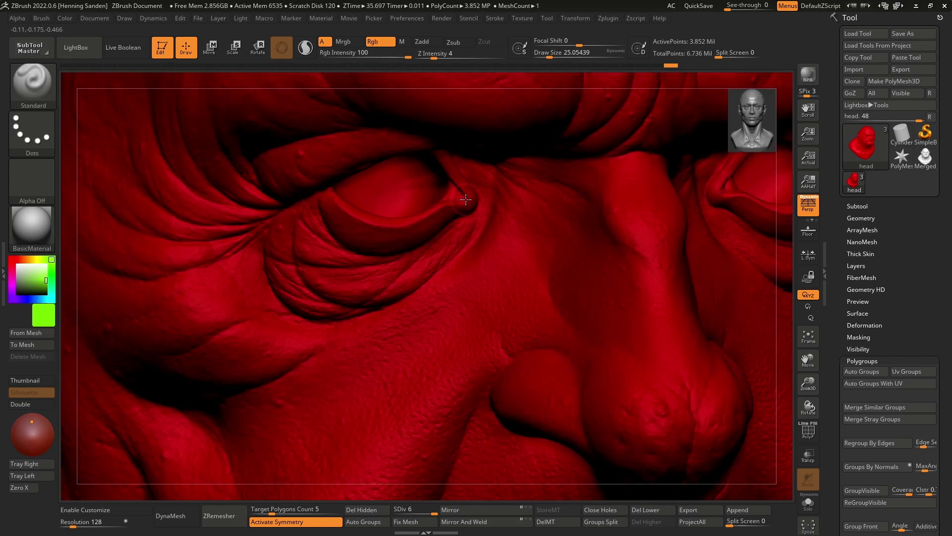
pyautogui.moveTo(466, 197); pyautogui.dragTo(438, 152)
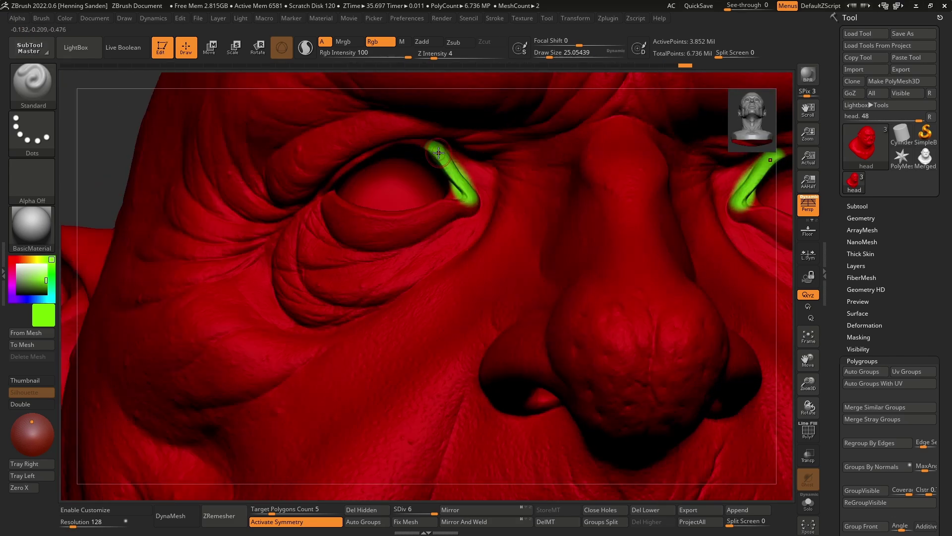
pyautogui.moveTo(333, 182)
pyautogui.mouseDown()
pyautogui.moveTo(325, 196)
pyautogui.moveTo(332, 233)
pyautogui.moveTo(401, 251)
pyautogui.moveTo(455, 208)
pyautogui.mouseUp()
pyautogui.press('s')
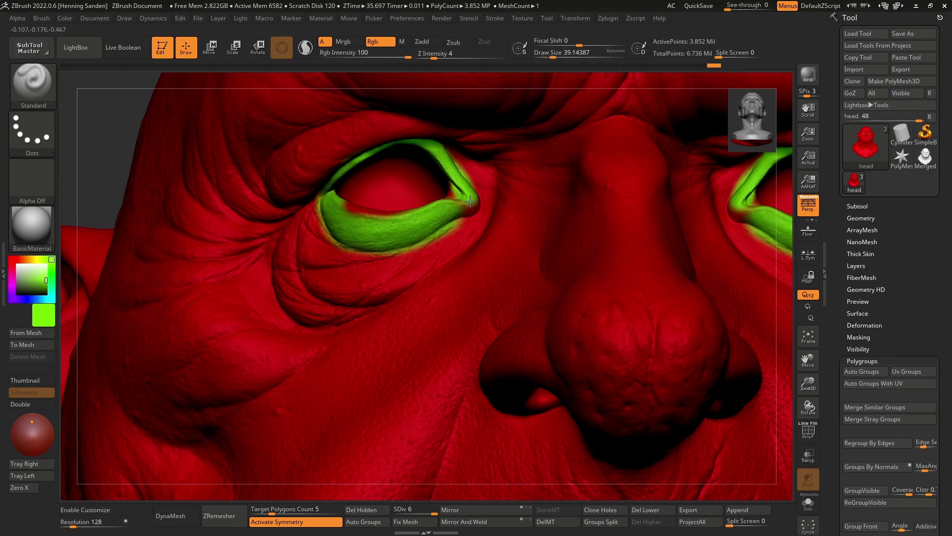
pyautogui.click(464, 204)
pyautogui.keyDown('ctrl'); pyautogui.moveTo(322, 204); pyautogui.dragTo(427, 248, button='right'); pyautogui.keyUp('ctrl')
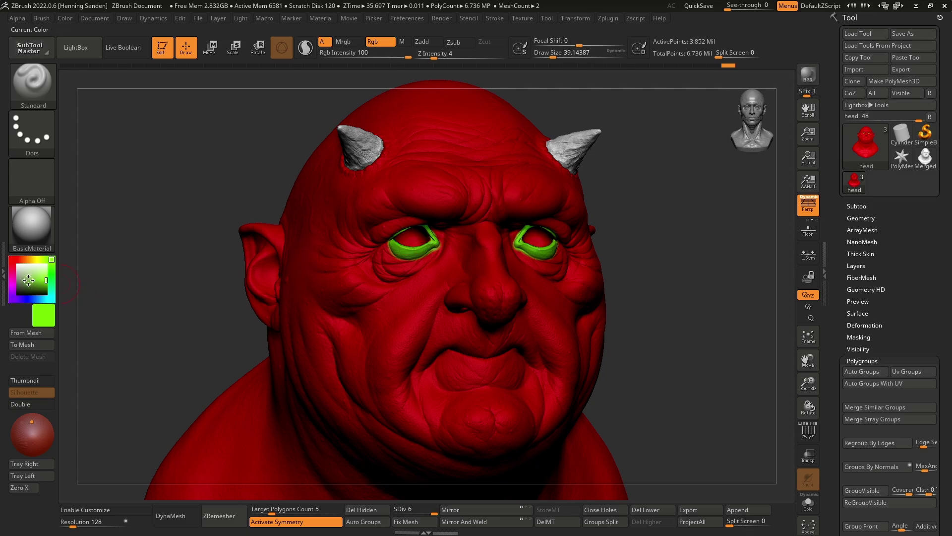
# Choose a purple color and paint the tip of the nose with it
pyautogui.click(19, 260)
pyautogui.click(10, 291)
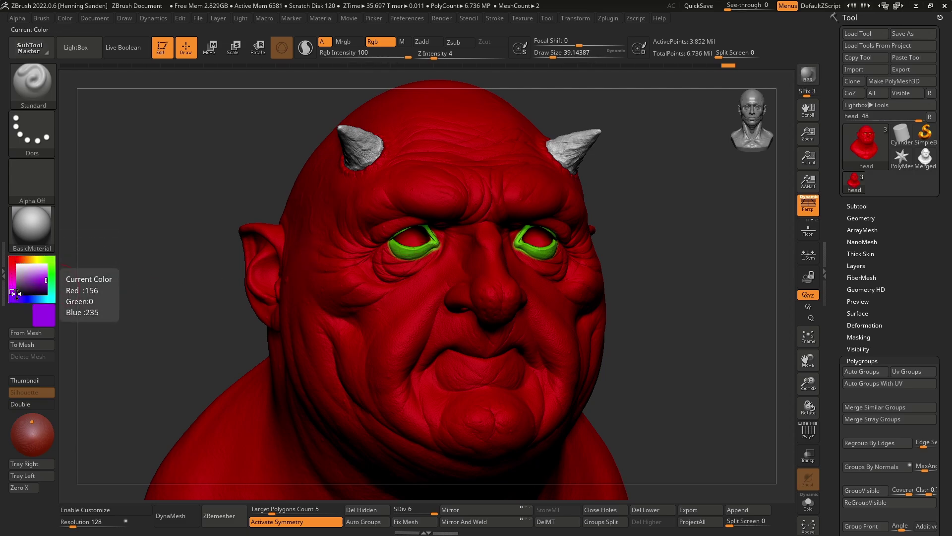
pyautogui.click(65, 18)
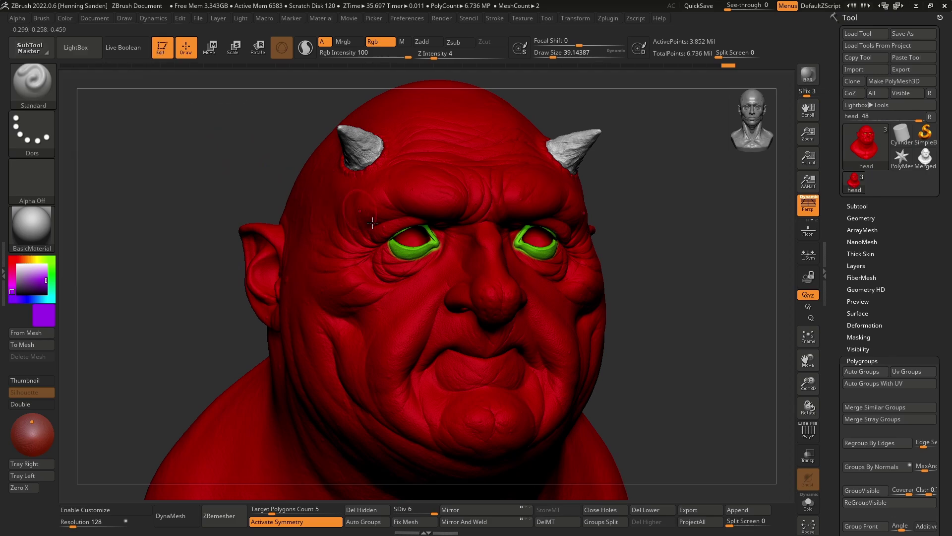
pyautogui.scroll(3, 416, 290)
pyautogui.moveTo(560, 322); pyautogui.dragTo(553, 269)
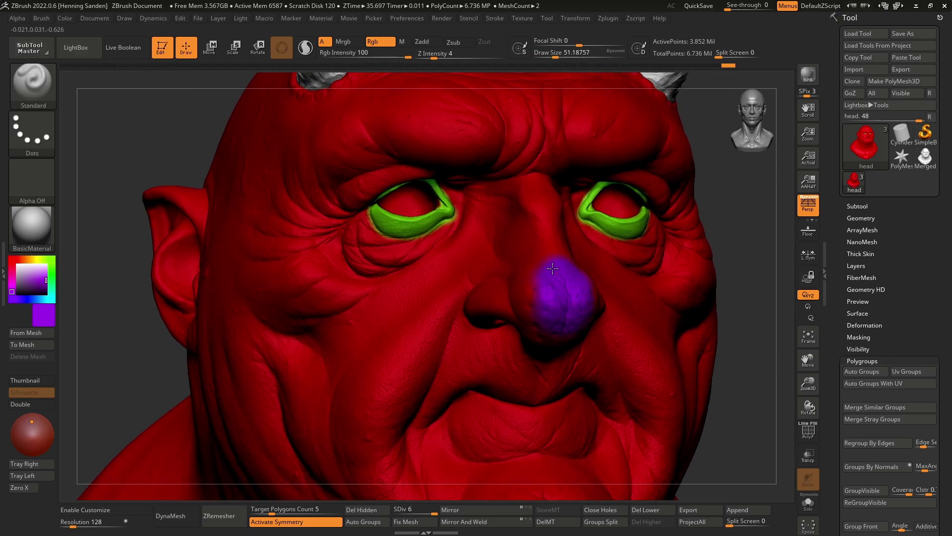
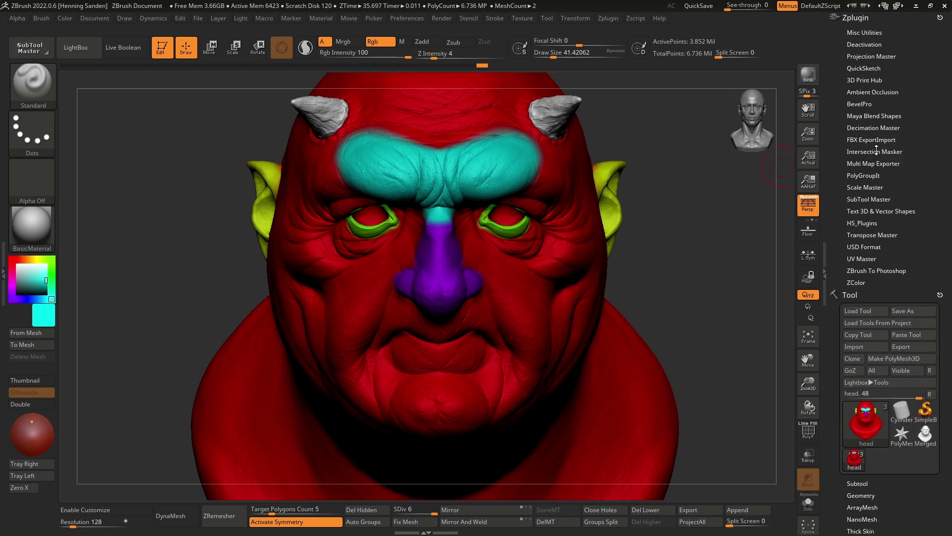
# Configure the Multi Map Exporter for Texture from Polypaint with UDIM numbering as the UV tile ID format
pyautogui.click(865, 164)
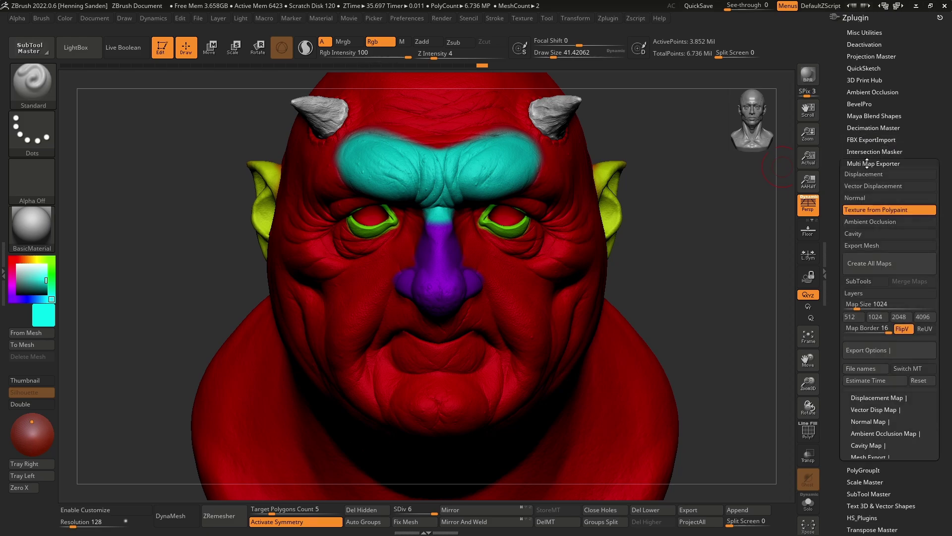
pyautogui.click(859, 210)
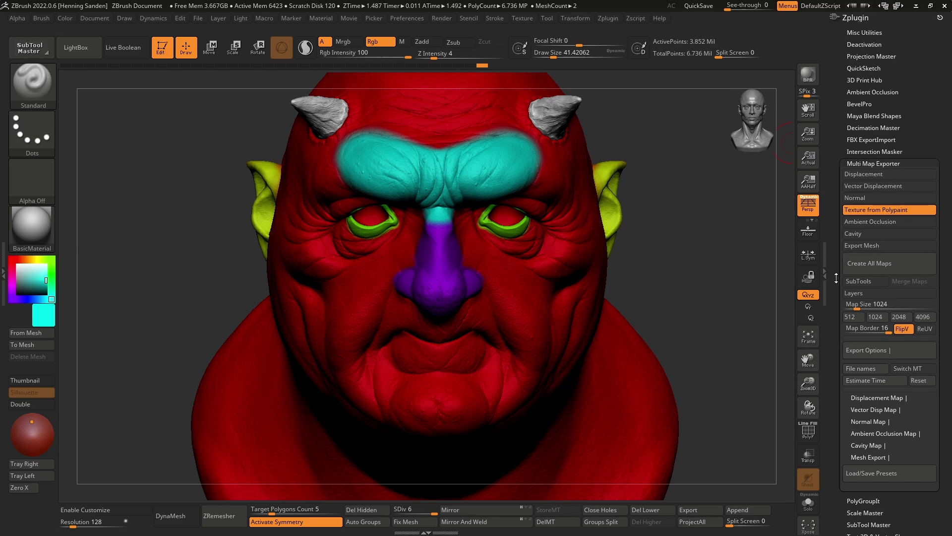
pyautogui.click(863, 367)
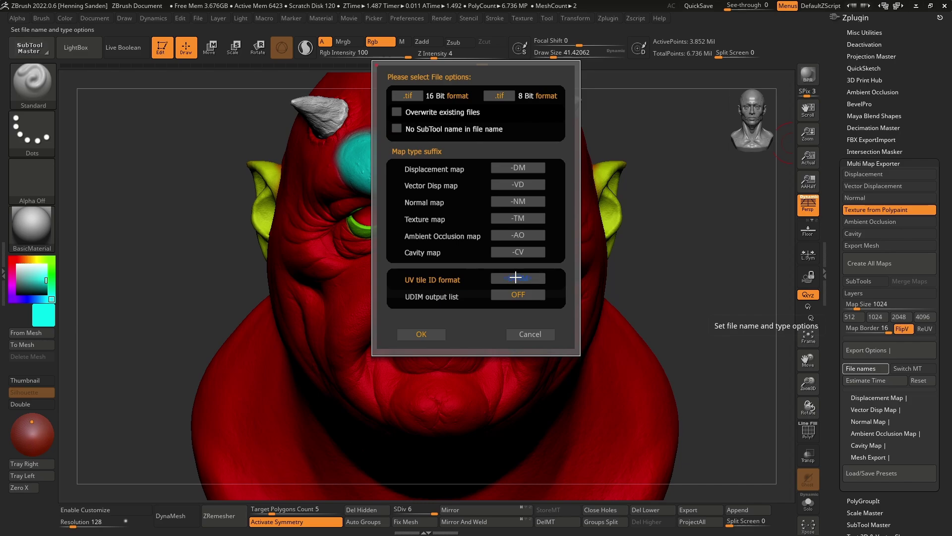
pyautogui.click(539, 281)
pyautogui.click(532, 282)
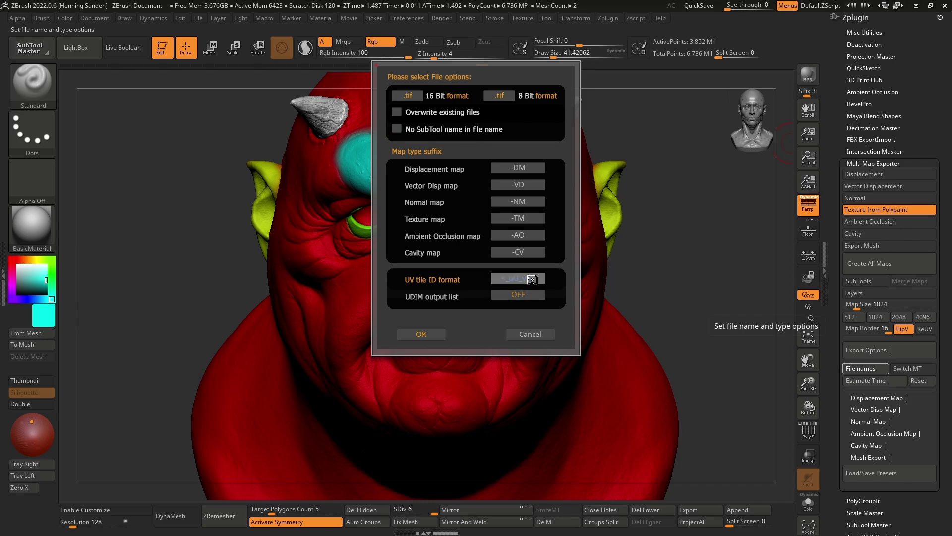
pyautogui.click(533, 281)
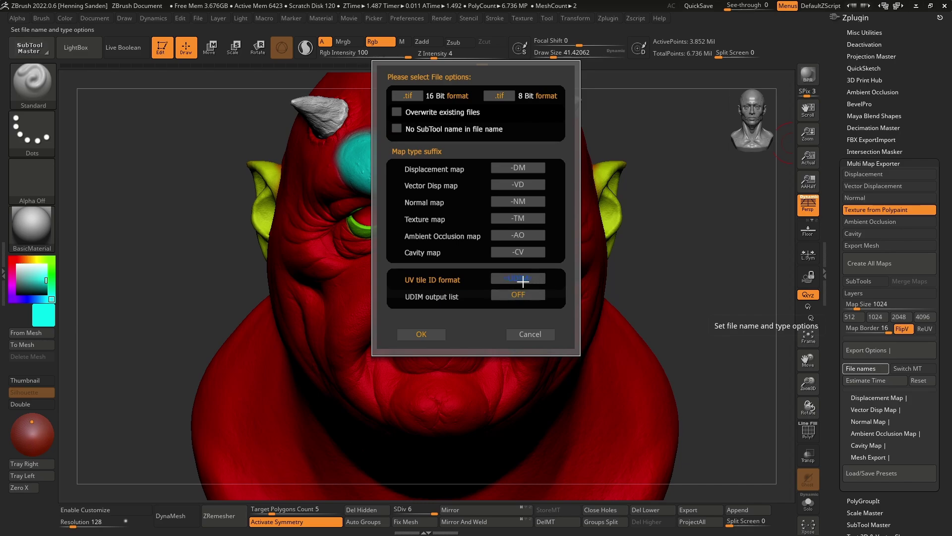
pyautogui.click(423, 334)
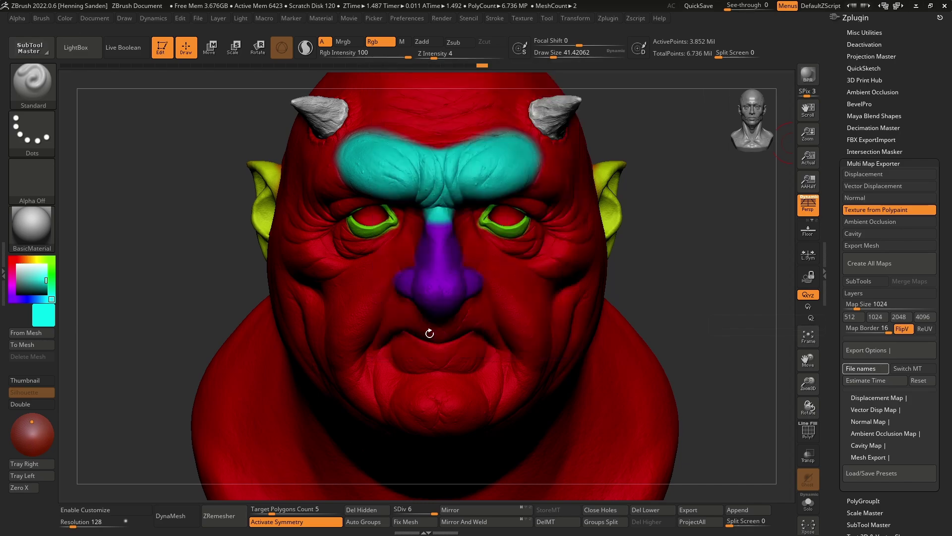
# Create all maps and save them as disp2_head.tif in the video folder
pyautogui.click(864, 262)
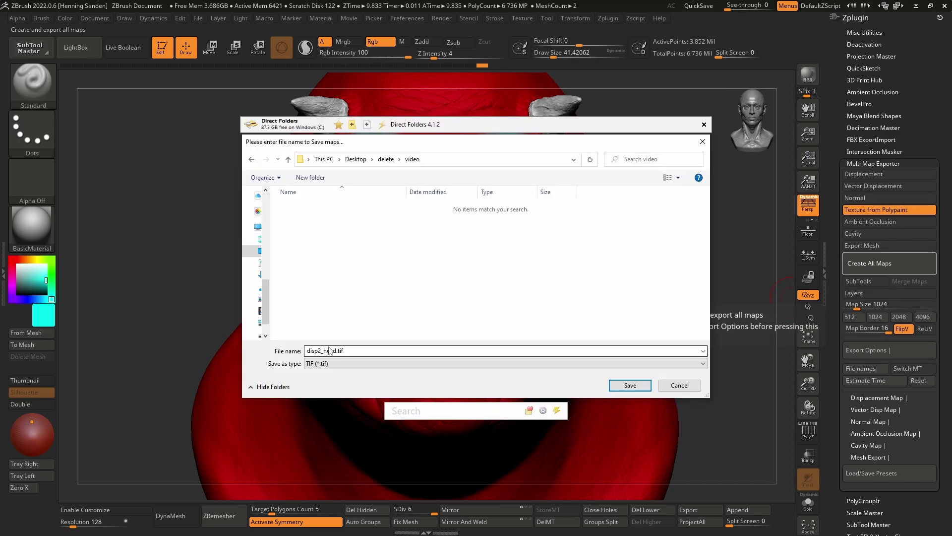
pyautogui.click(629, 385)
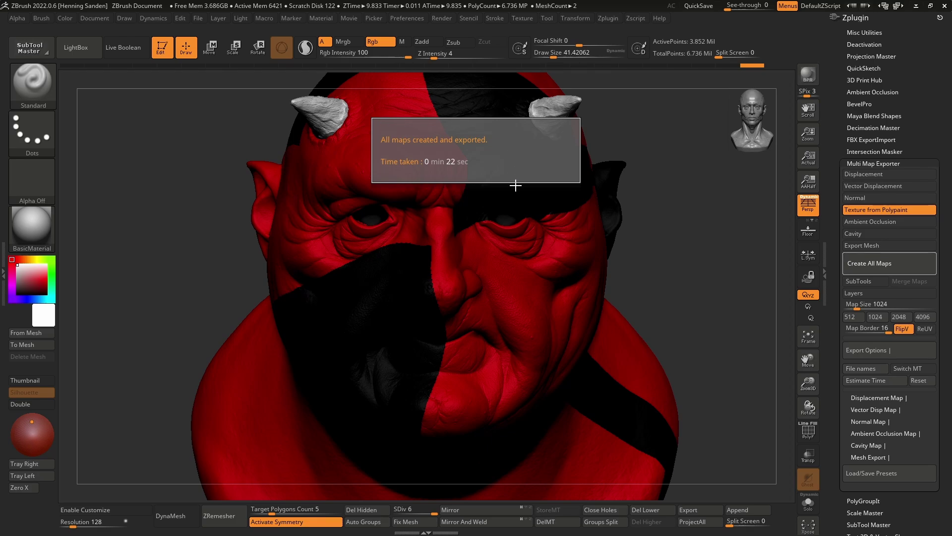
pyautogui.click(429, 237)
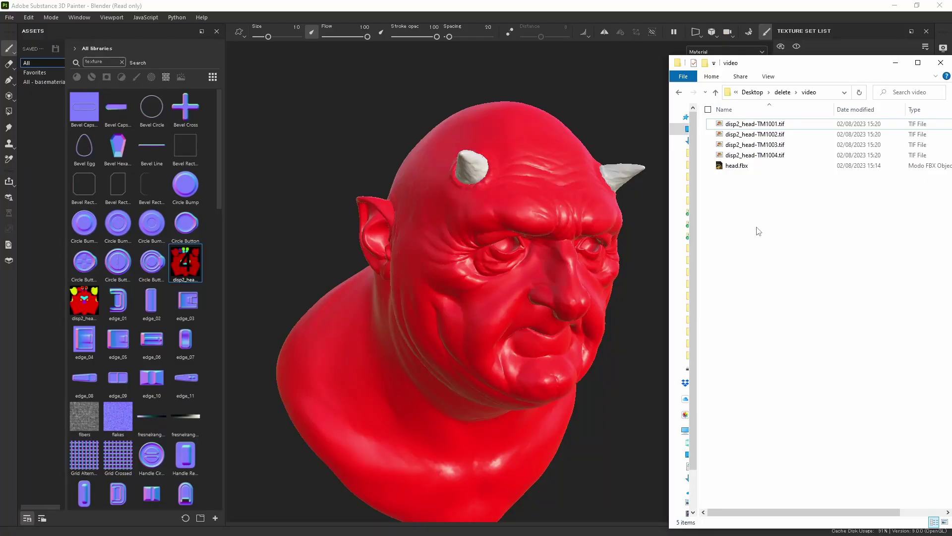
# Rename the four exported maps with a dot before the tile number, disp2_head-TM.1001.tif through disp2_head-TM.1004.tif
pyautogui.click(764, 127)
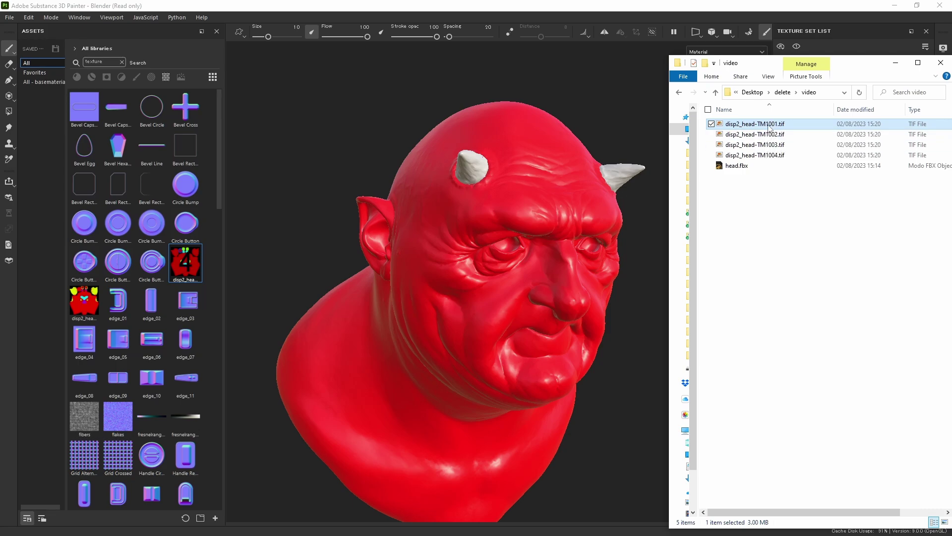
pyautogui.click(766, 126)
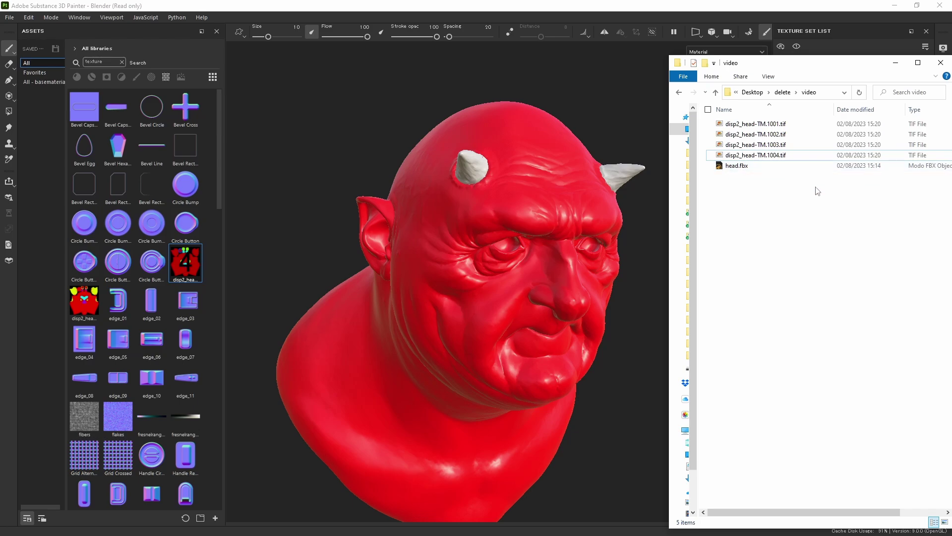
pyautogui.click(760, 127)
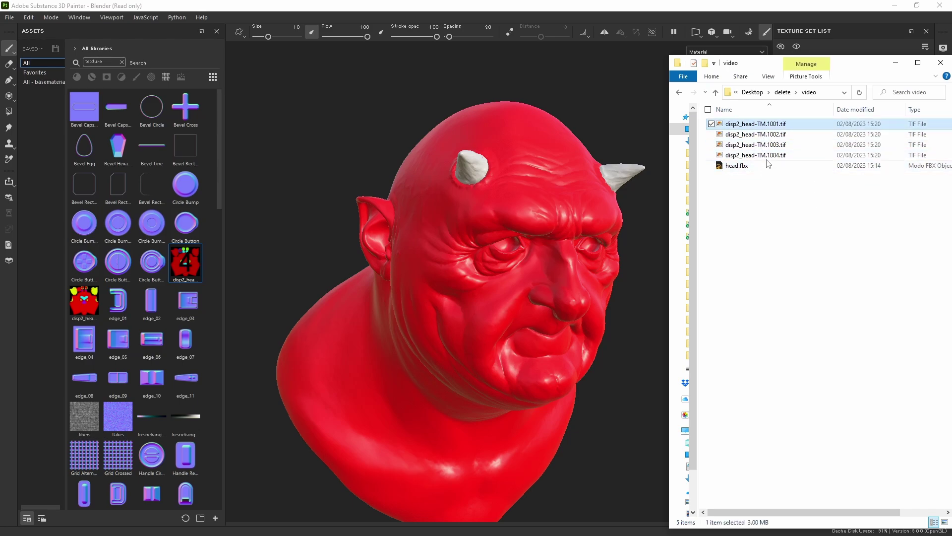
pyautogui.click(771, 126)
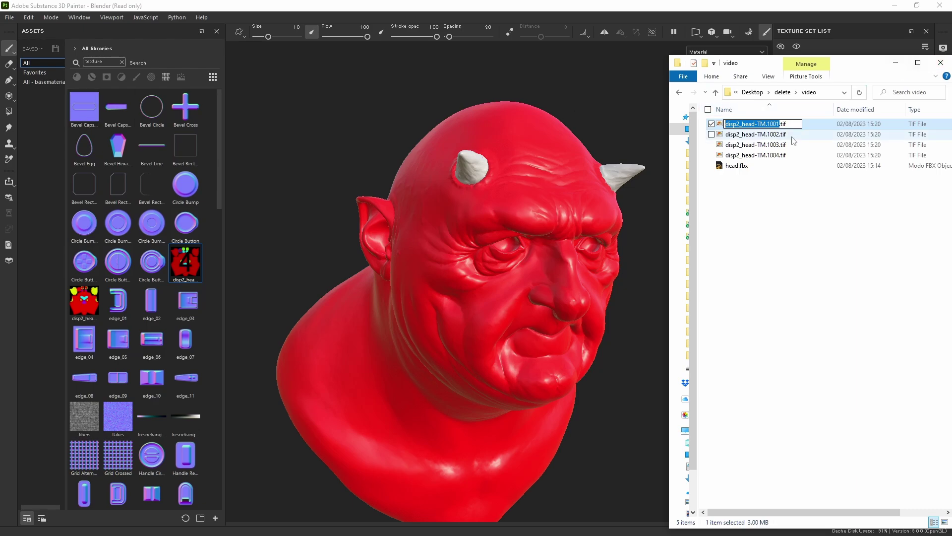
pyautogui.press('Return')
# Import disp2_head-TM.1001.tif into Substance 3D Painter as a texture stored in the project 'Blender'
pyautogui.moveTo(755, 124); pyautogui.dragTo(490, 191)
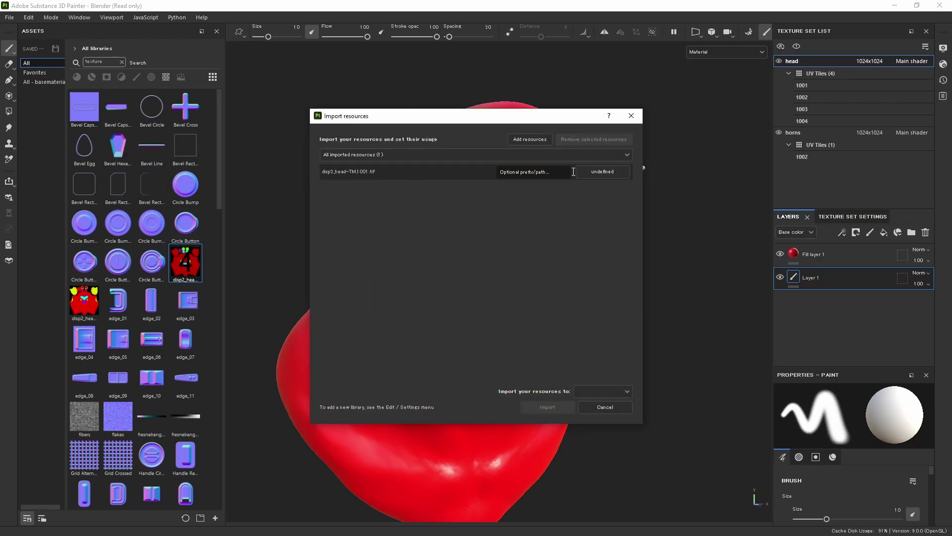
pyautogui.click(590, 171)
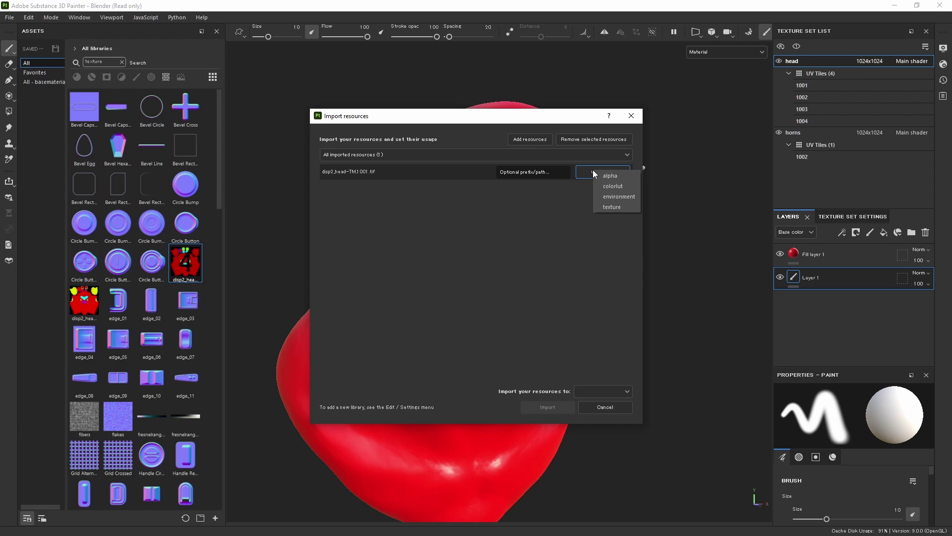
pyautogui.click(601, 206)
pyautogui.click(598, 391)
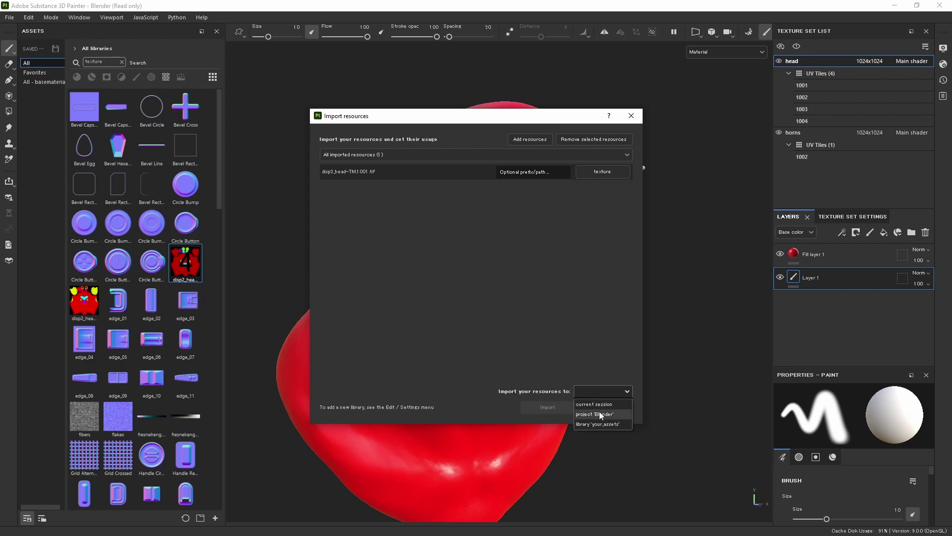
pyautogui.click(599, 412)
pyautogui.click(542, 407)
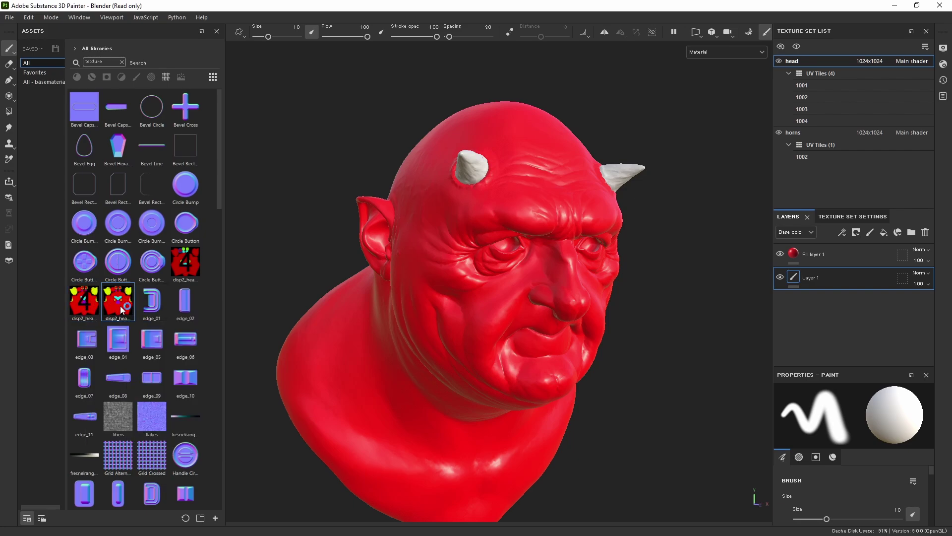
# Assign the imported disp2_head-TM UDIM texture as the head texture set's ID map and enlarge the layer list
pyautogui.moveTo(120, 305)
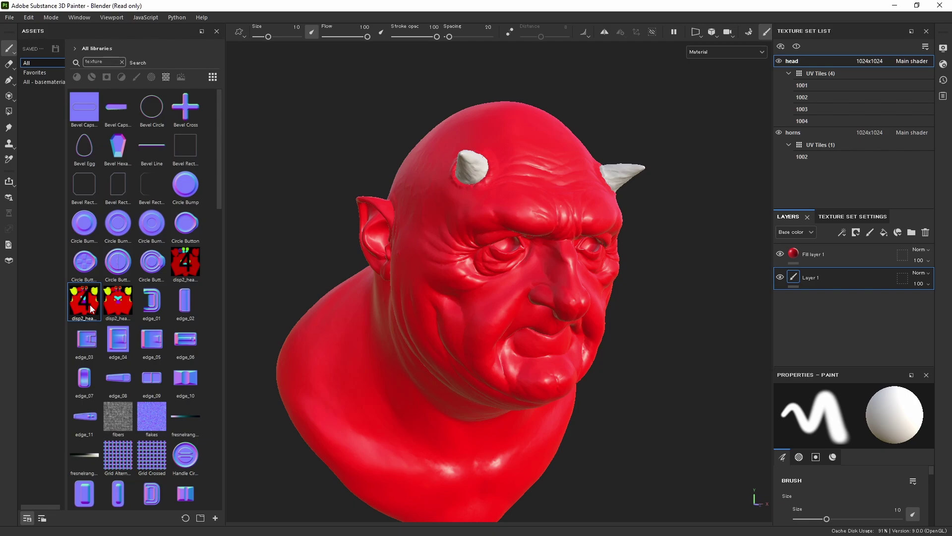
pyautogui.moveTo(91, 308)
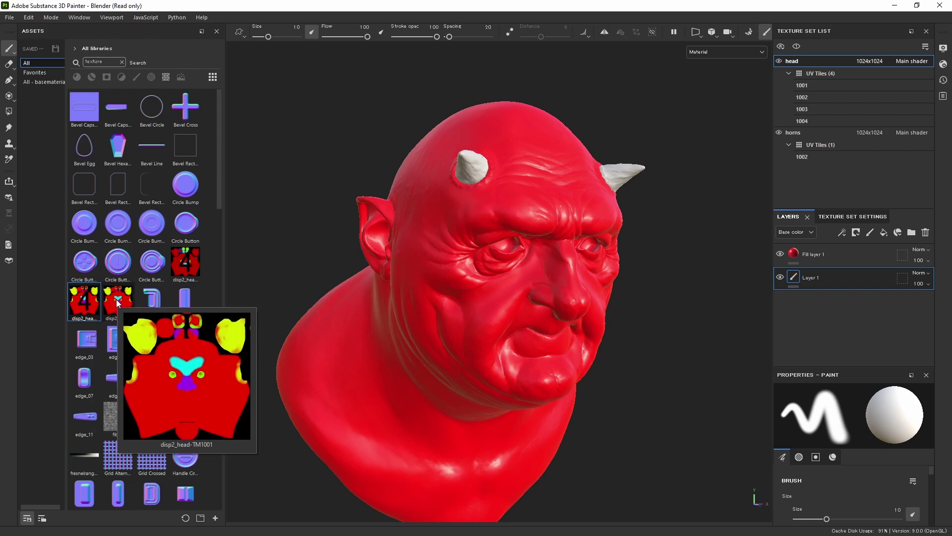
pyautogui.moveTo(193, 265)
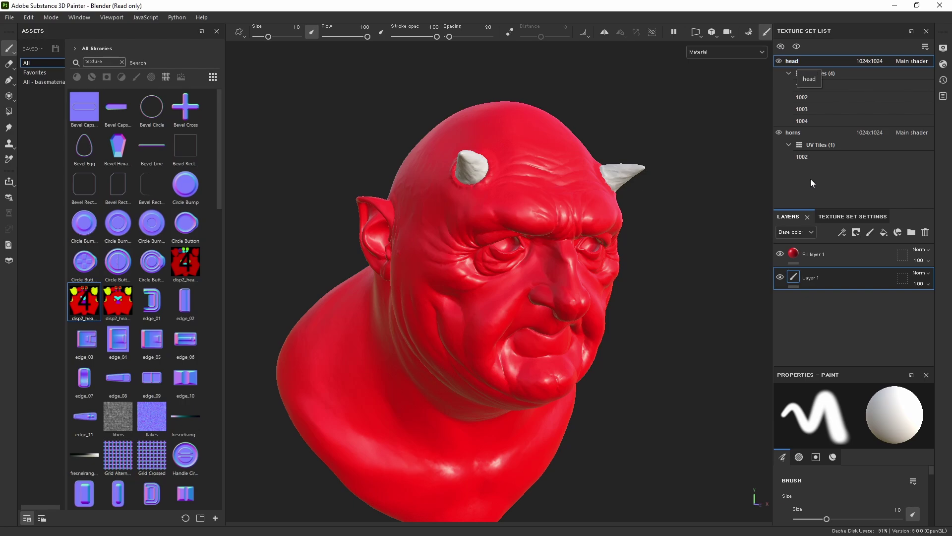
pyautogui.click(832, 218)
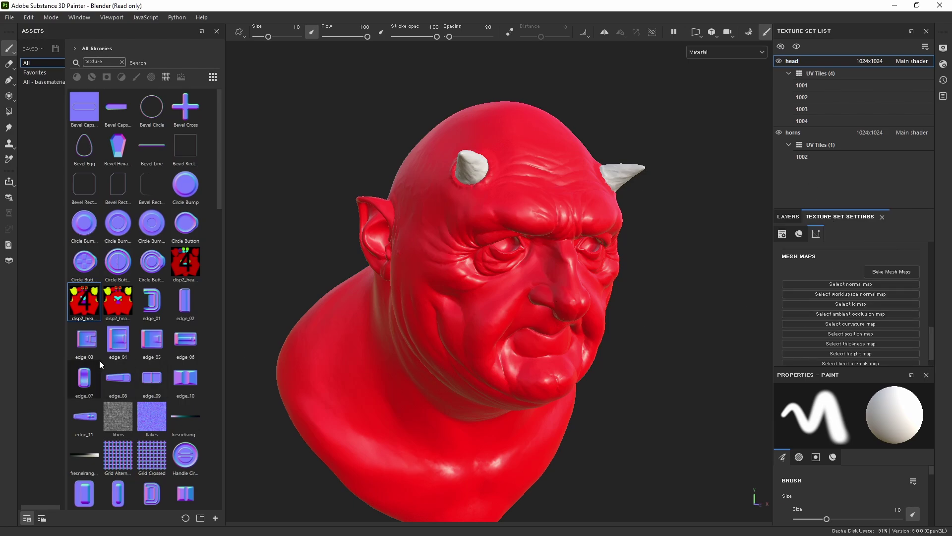
pyautogui.moveTo(84, 302); pyautogui.dragTo(855, 302)
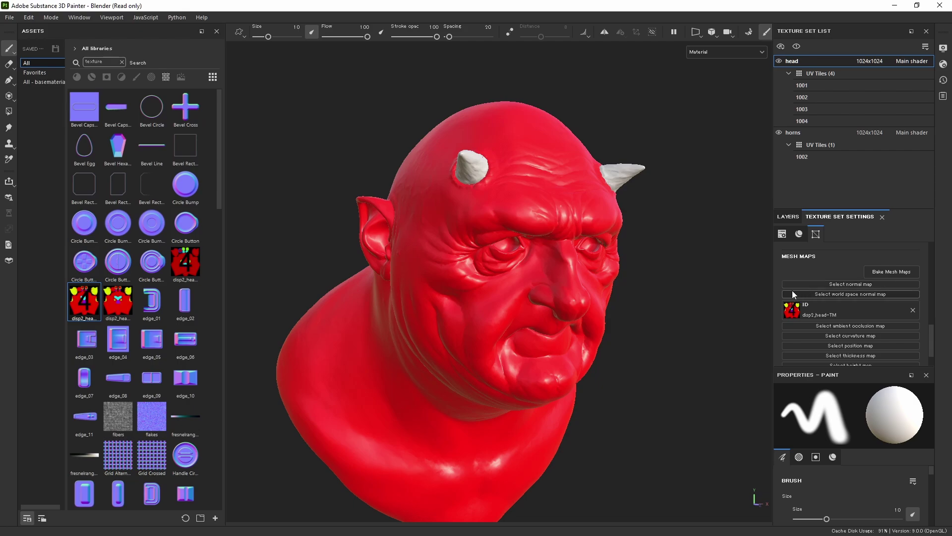
pyautogui.click(789, 217)
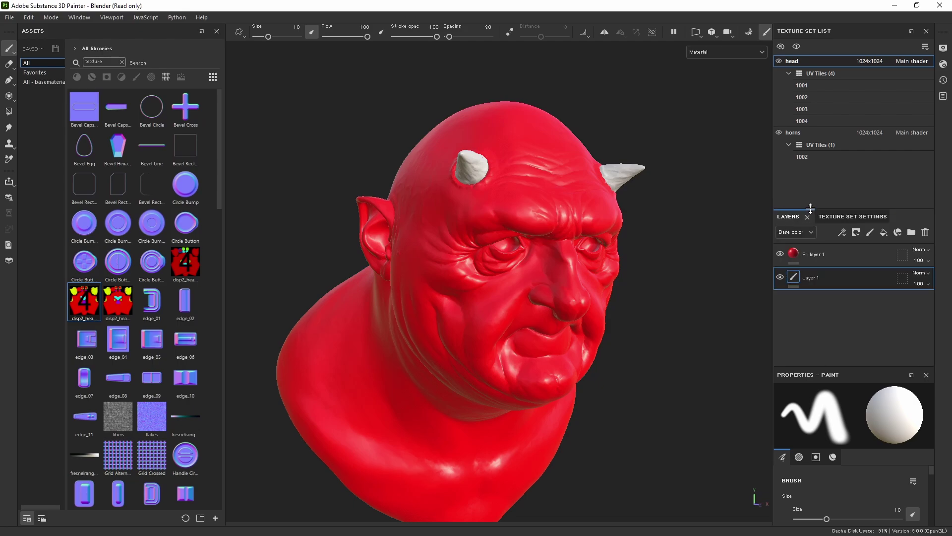
pyautogui.moveTo(812, 212); pyautogui.dragTo(811, 182)
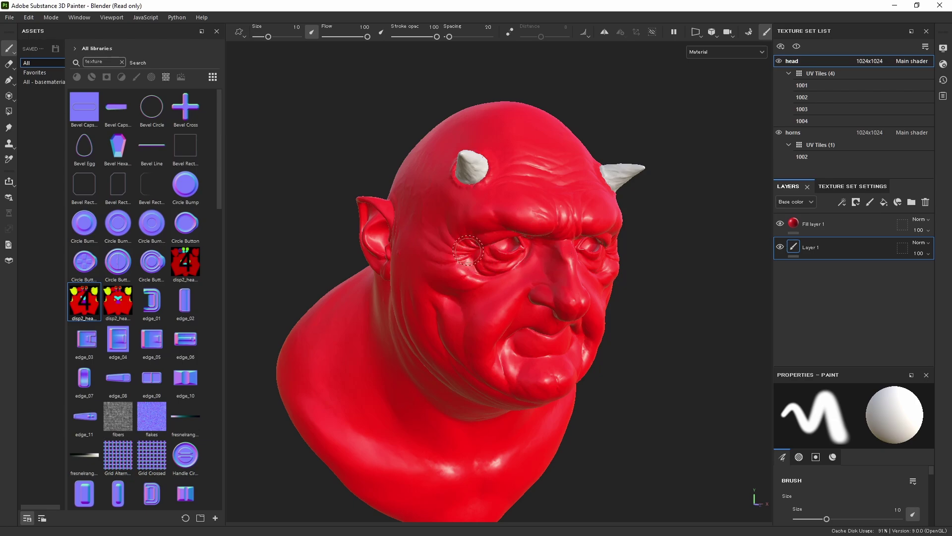
# Change the base color of Fill layer 1 on the head from red to a neutral dark grey
pyautogui.keyDown('alt'); pyautogui.moveTo(505, 247); pyautogui.dragTo(647, 294, button='right'); pyautogui.keyUp('alt')
pyautogui.click(815, 236)
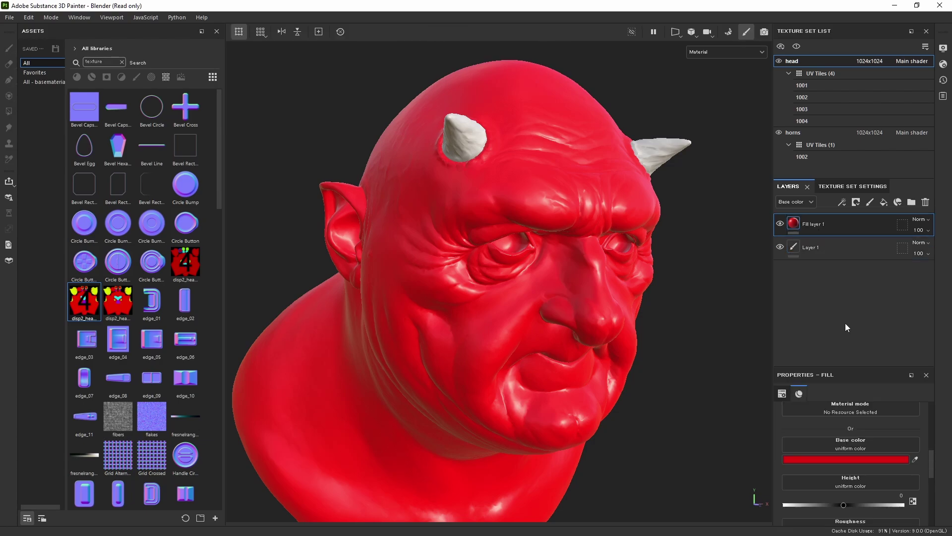
pyautogui.click(846, 430)
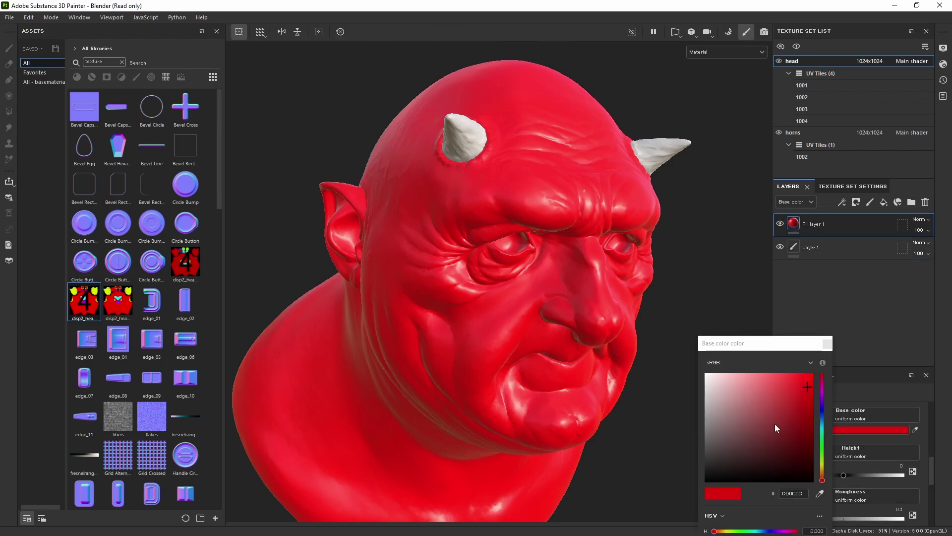
pyautogui.moveTo(744, 432)
pyautogui.mouseDown()
pyautogui.moveTo(679, 439)
pyautogui.moveTo(687, 450)
pyautogui.mouseUp()
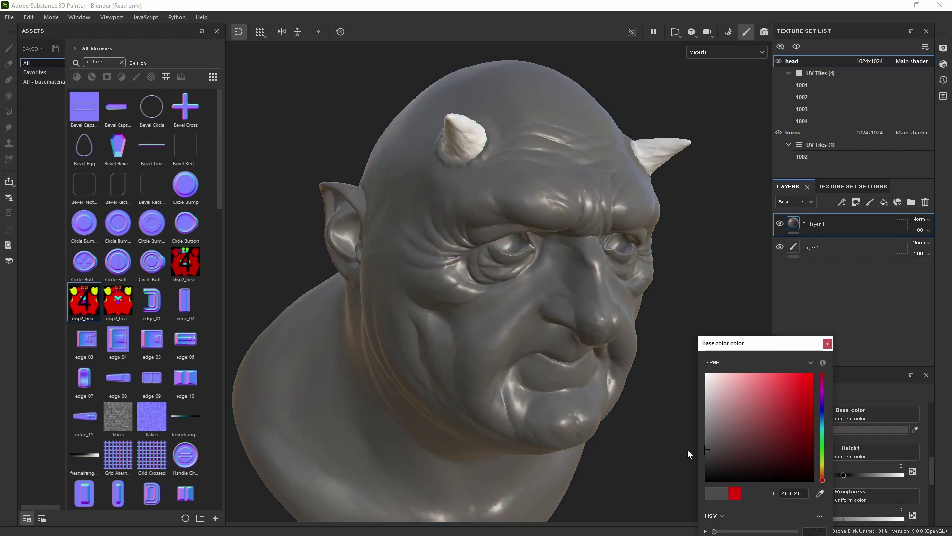
pyautogui.click(821, 346)
pyautogui.keyDown('alt'); pyautogui.moveTo(712, 323); pyautogui.dragTo(610, 321); pyautogui.keyUp('alt')
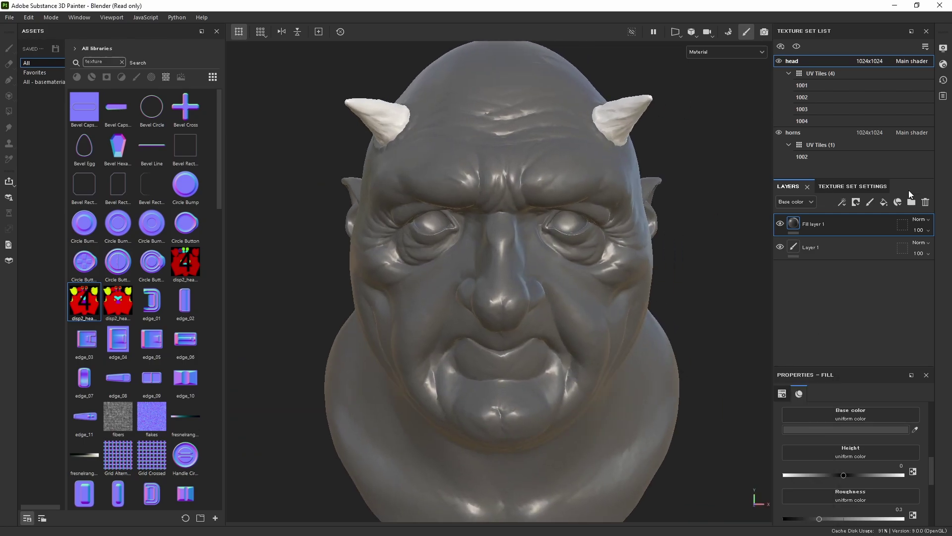
# Add a fill layer above Fill layer 1 with only the roughness channel active, and duplicate it twice with both copies hidden
pyautogui.click(887, 203)
pyautogui.scroll(-5, 832, 466)
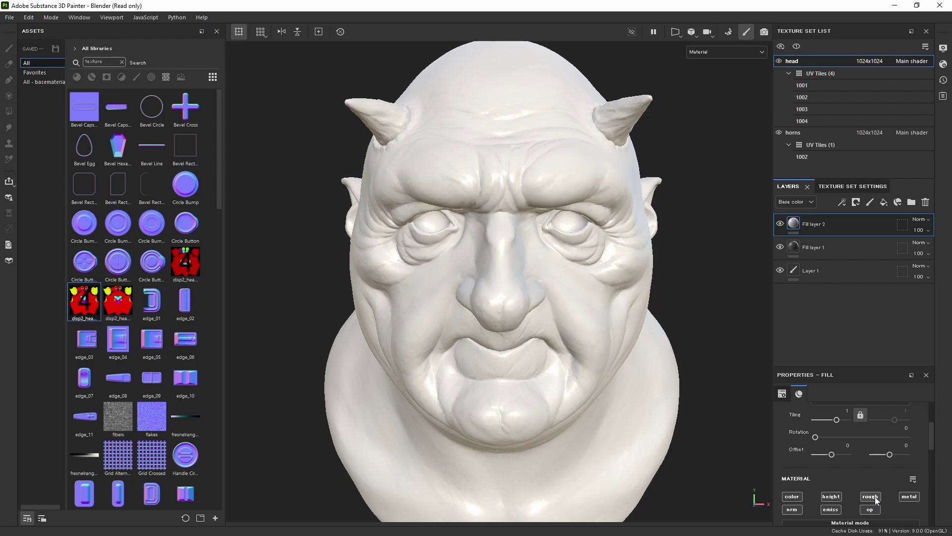
pyautogui.click(873, 496)
pyautogui.moveTo(845, 366); pyautogui.dragTo(843, 317)
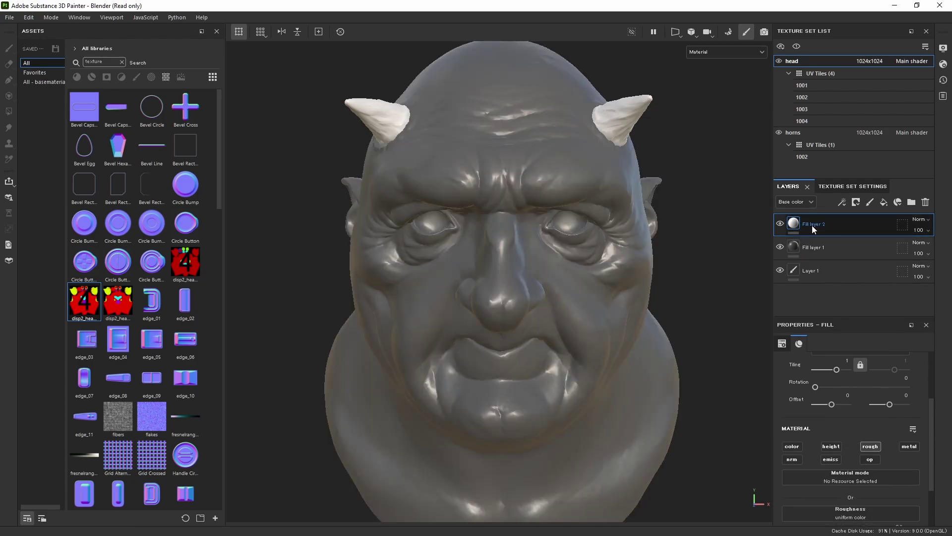
pyautogui.hotkey('ctrl', 'd')
pyautogui.hotkey('ctrl', 'd')
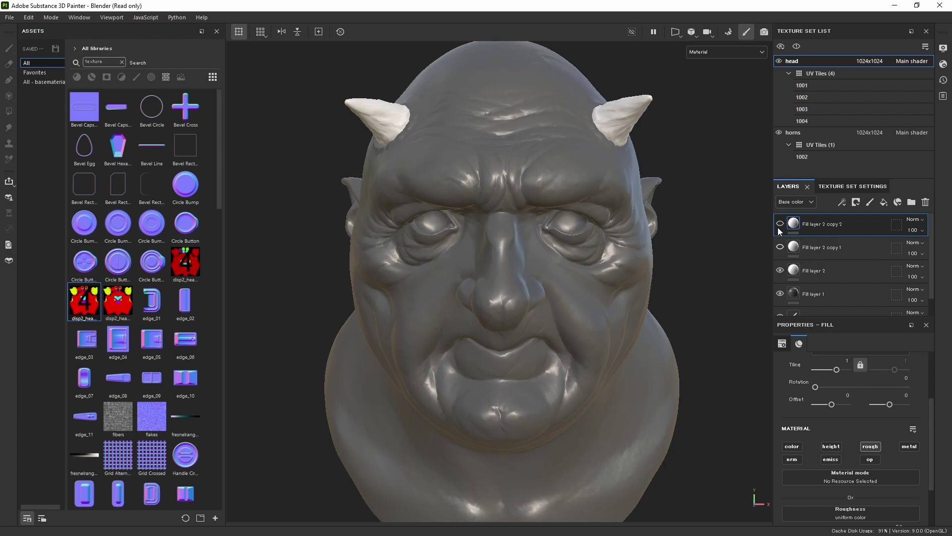
# Mask Fill layer 2 with a color selection that uses the purple nose color of the ID map
pyautogui.rightClick(813, 273)
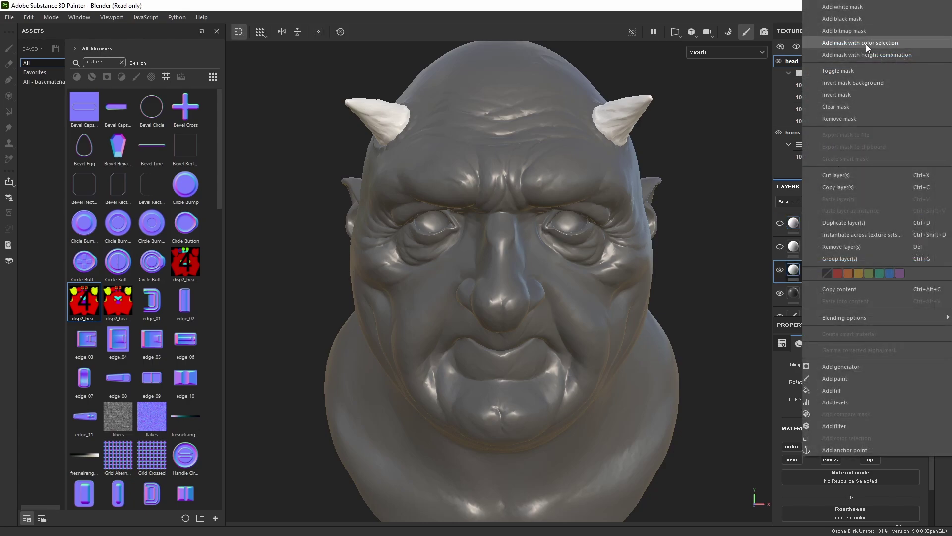
pyautogui.click(866, 44)
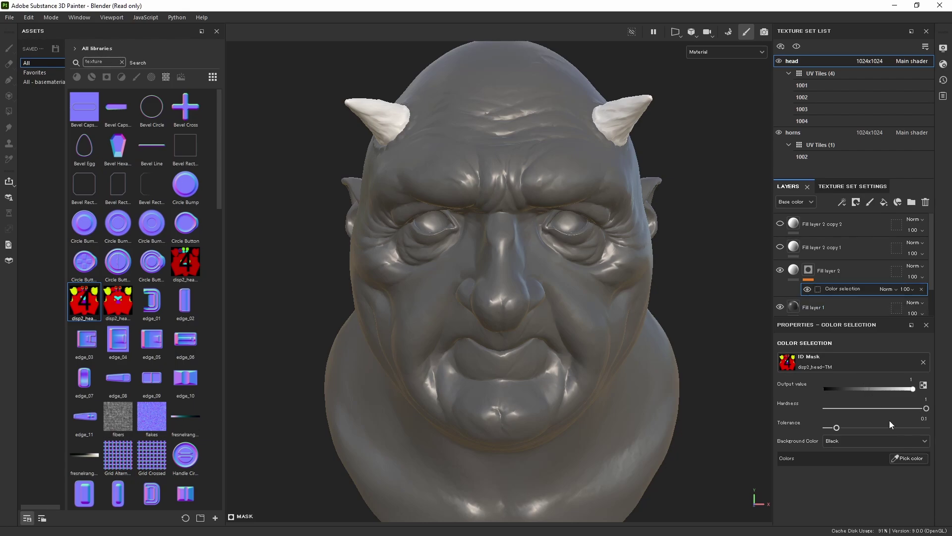
pyautogui.click(917, 462)
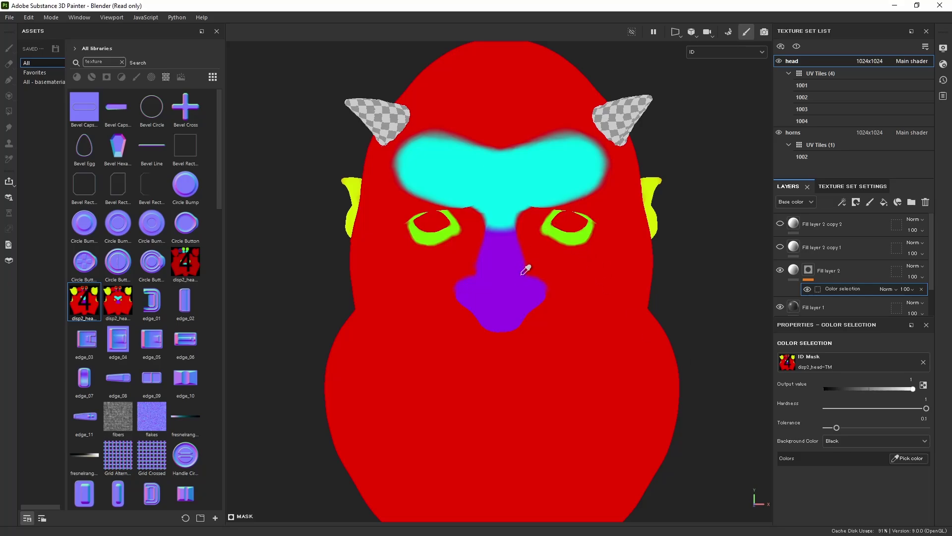
pyautogui.click(518, 289)
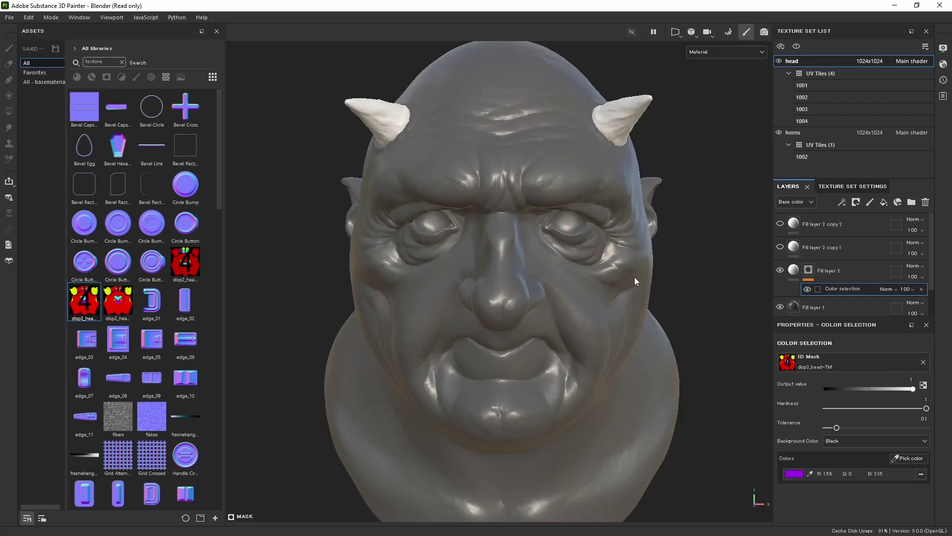
# Raise the roughness of Fill layer 1 to about 0.98
pyautogui.click(820, 304)
pyautogui.scroll(-3, 849, 464)
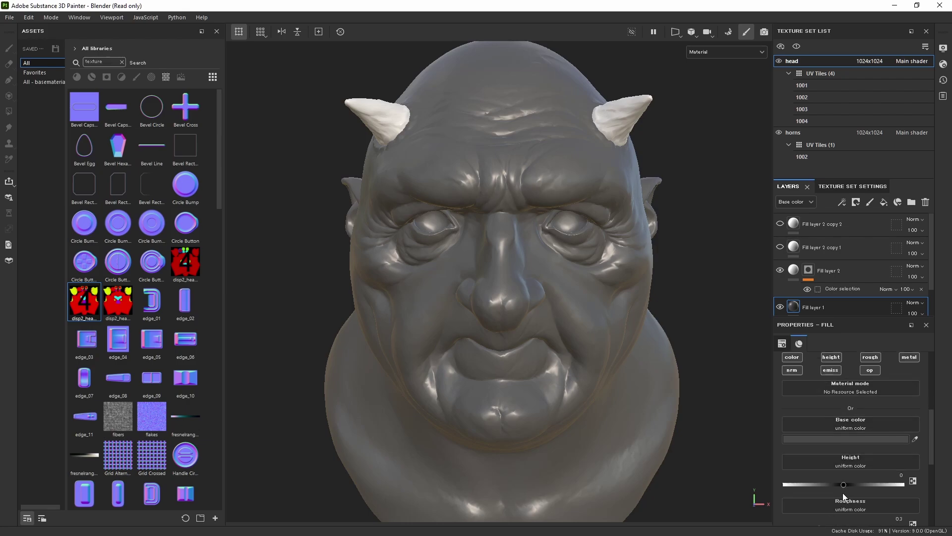
pyautogui.scroll(-3, 853, 463)
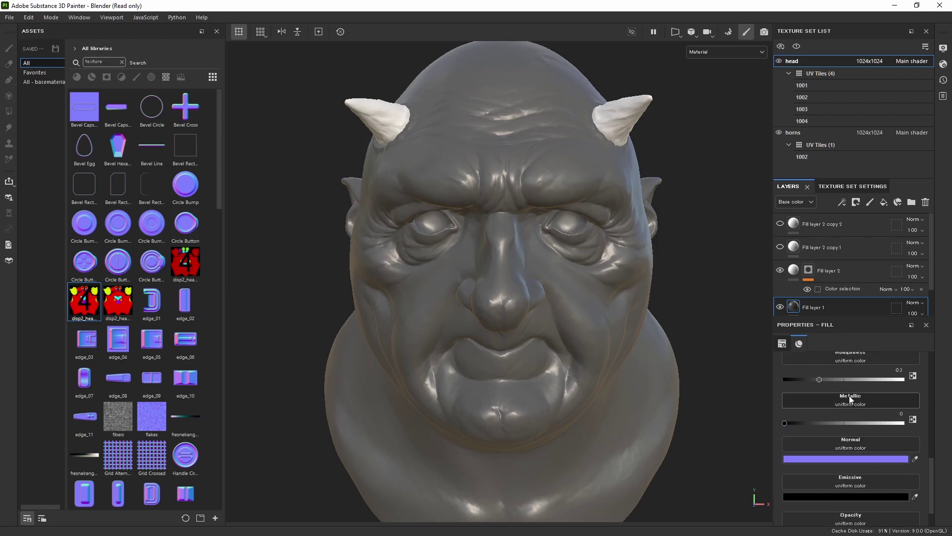
pyautogui.moveTo(845, 378); pyautogui.dragTo(903, 381)
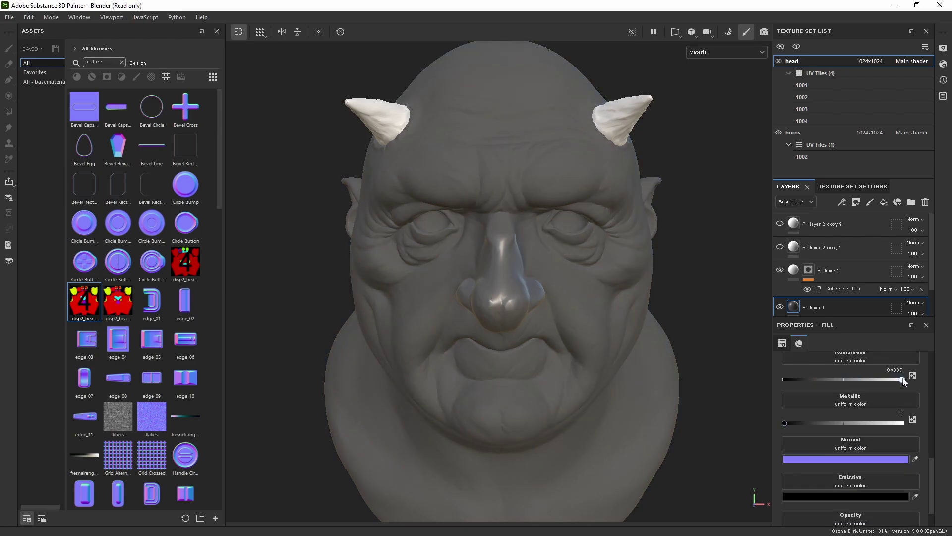
# Soften Fill layer 2's color selection mask with hardness 0 and tolerance 0.18, checking it in the mask view before returning to the material view
pyautogui.click(827, 270)
pyautogui.keyDown('alt'); pyautogui.moveTo(538, 276); pyautogui.dragTo(591, 297); pyautogui.keyUp('alt')
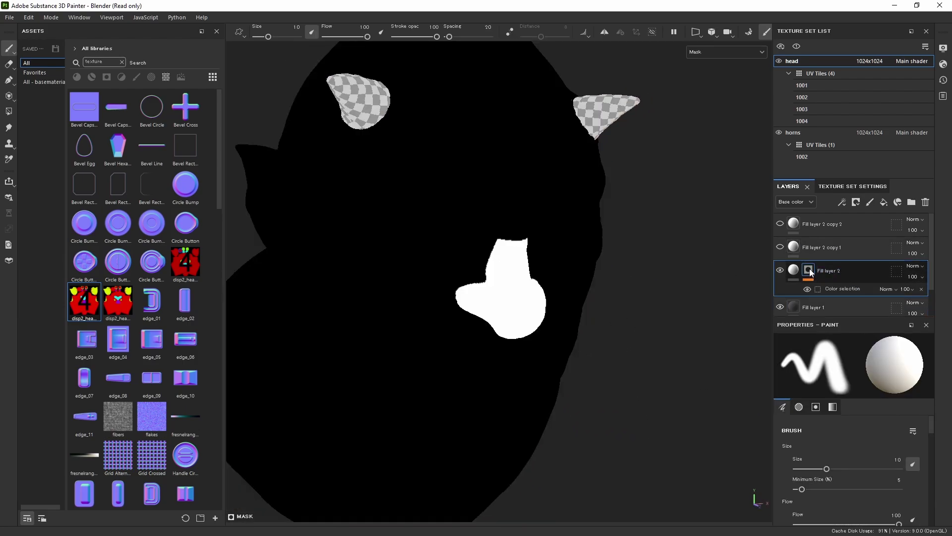
pyautogui.keyDown('alt'); pyautogui.click(808, 269); pyautogui.keyUp('alt')
pyautogui.click(840, 289)
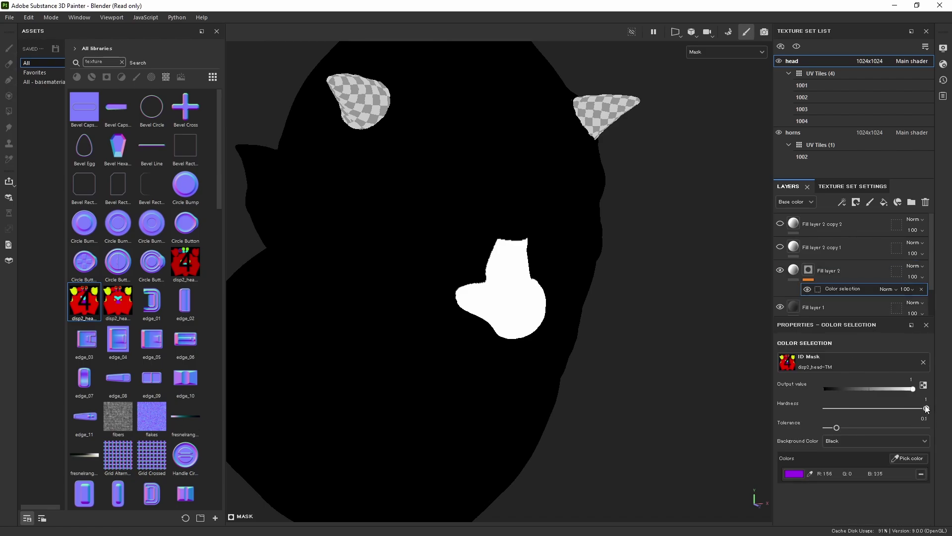
pyautogui.moveTo(926, 408); pyautogui.dragTo(794, 403)
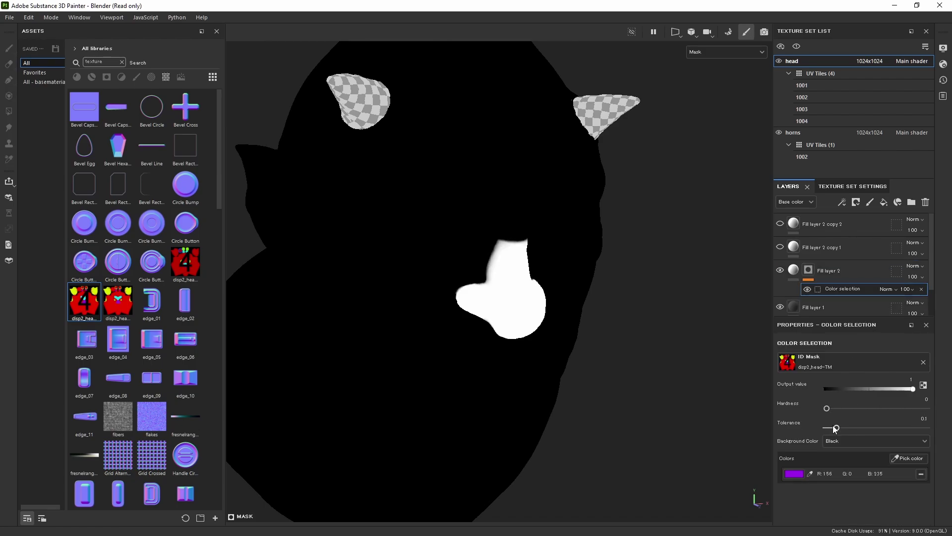
pyautogui.moveTo(836, 428)
pyautogui.mouseDown()
pyautogui.moveTo(881, 429)
pyautogui.moveTo(816, 426)
pyautogui.moveTo(862, 429)
pyautogui.moveTo(847, 425)
pyautogui.mouseUp()
pyautogui.press('m')
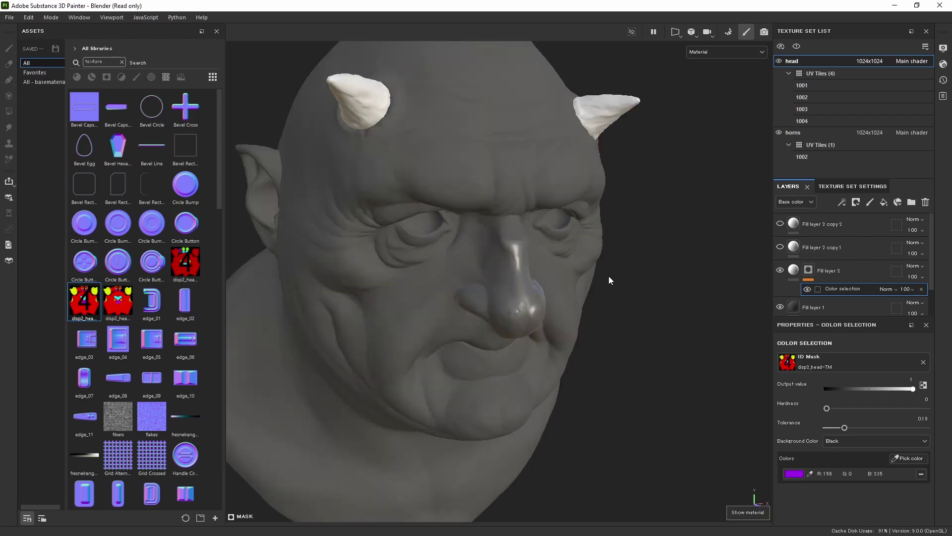
# Show Fill layer 2 copy 1 and mask it with a color selection of the green eyelid color
pyautogui.keyDown('alt'); pyautogui.moveTo(610, 276); pyautogui.dragTo(685, 262); pyautogui.keyUp('alt')
pyautogui.click(787, 250)
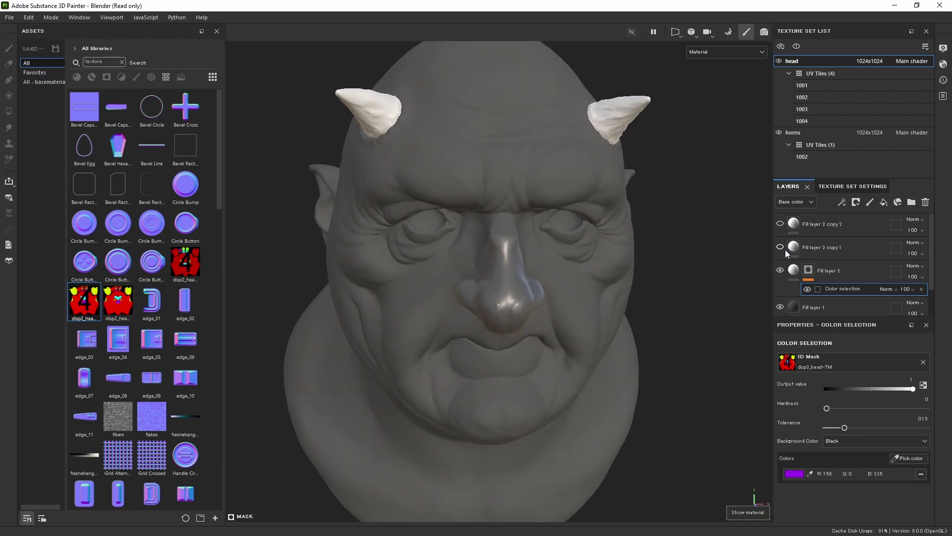
pyautogui.rightClick(817, 246)
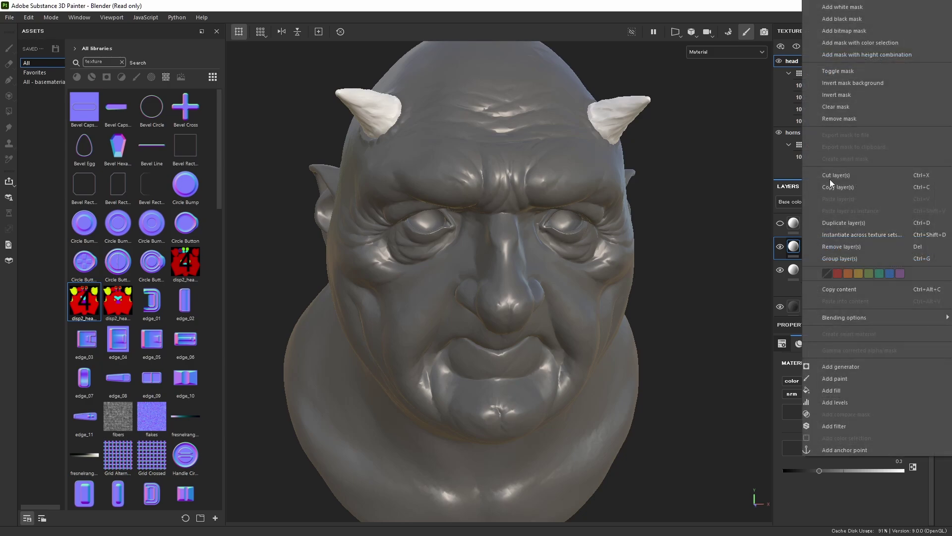
pyautogui.click(853, 44)
pyautogui.click(913, 457)
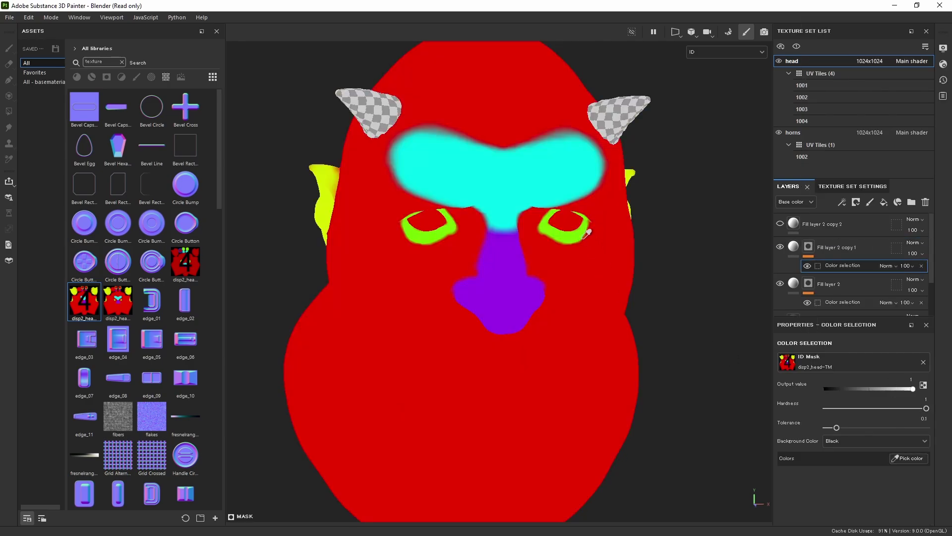
pyautogui.click(572, 239)
pyautogui.keyDown('alt'); pyautogui.moveTo(644, 278); pyautogui.dragTo(600, 278); pyautogui.keyUp('alt')
pyautogui.keyDown('alt'); pyautogui.moveTo(600, 279); pyautogui.dragTo(657, 258, button='right'); pyautogui.keyUp('alt')
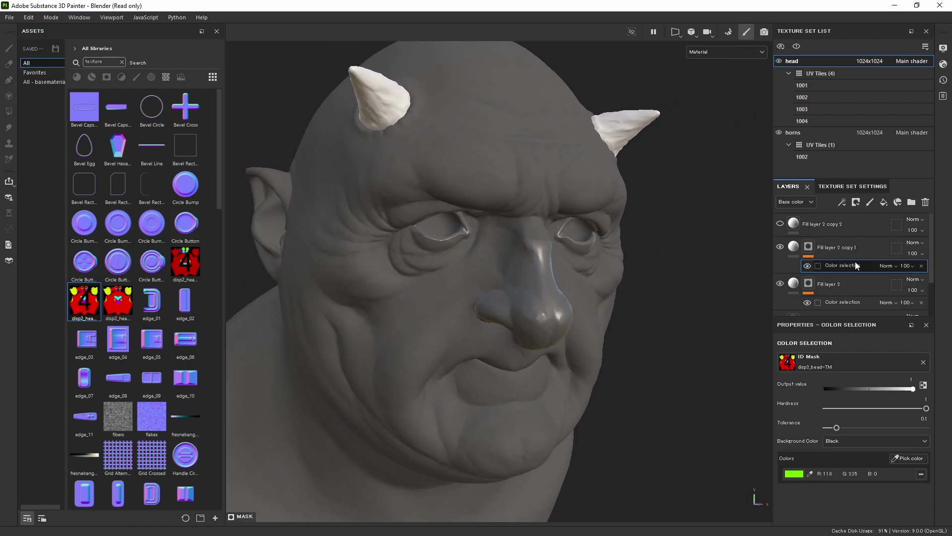
# Show Fill layer 2 copy 2 and mask it with a color selection of the yellow ear color
pyautogui.click(825, 230)
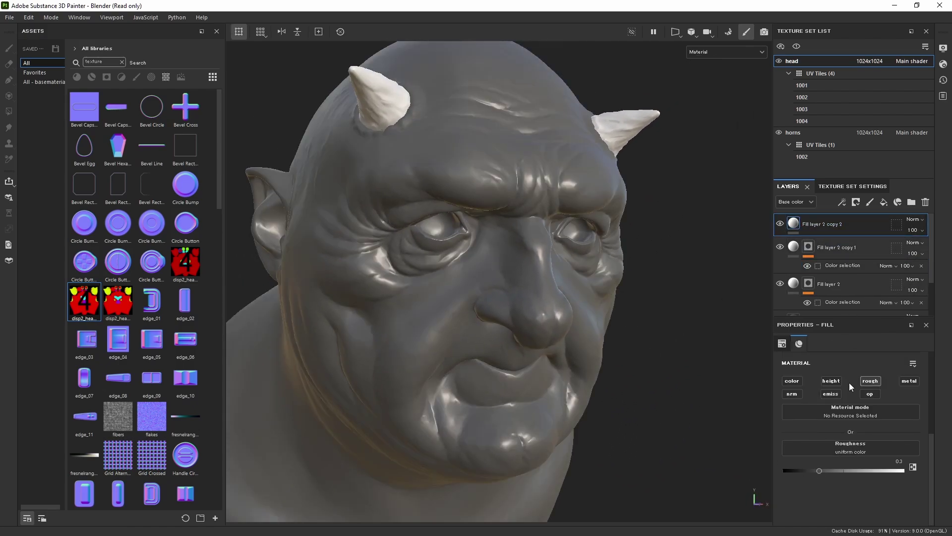
pyautogui.rightClick(820, 224)
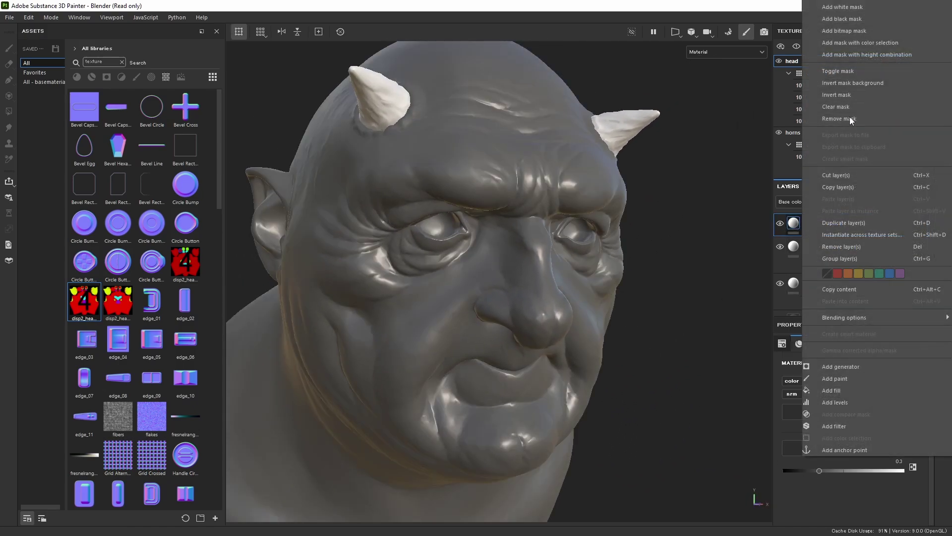
pyautogui.click(859, 43)
pyautogui.click(908, 457)
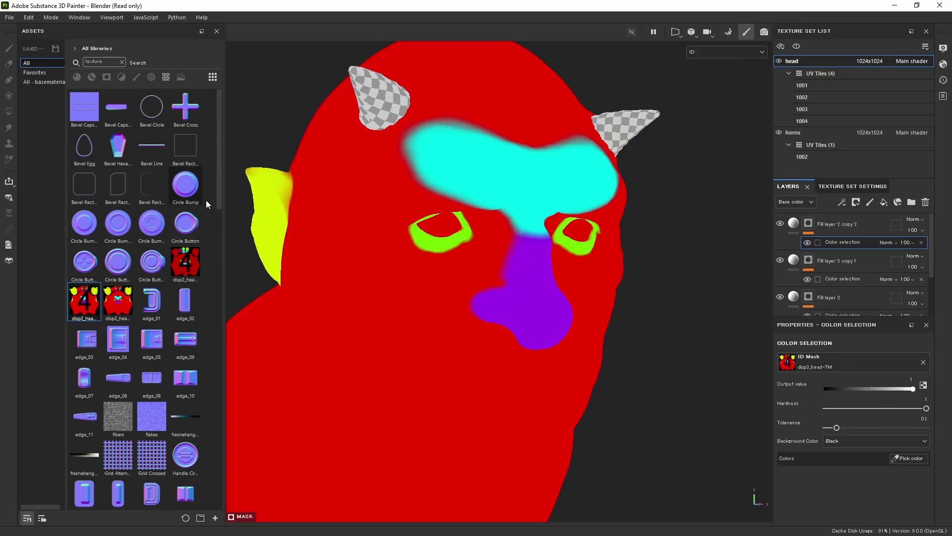
pyautogui.click(276, 203)
pyautogui.keyDown('alt'); pyautogui.moveTo(522, 275); pyautogui.dragTo(495, 263); pyautogui.keyUp('alt')
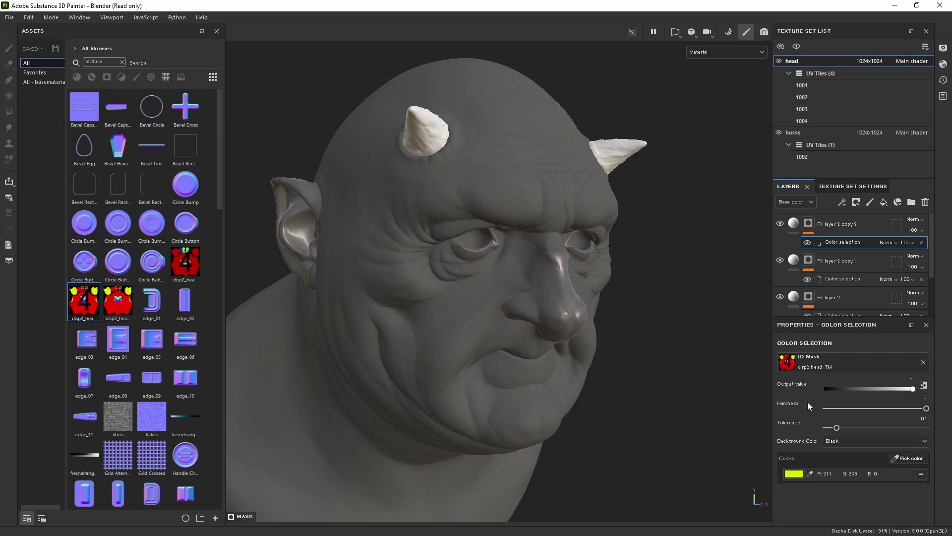
pyautogui.keyDown('alt'); pyautogui.moveTo(457, 187); pyautogui.dragTo(544, 239); pyautogui.keyUp('alt')
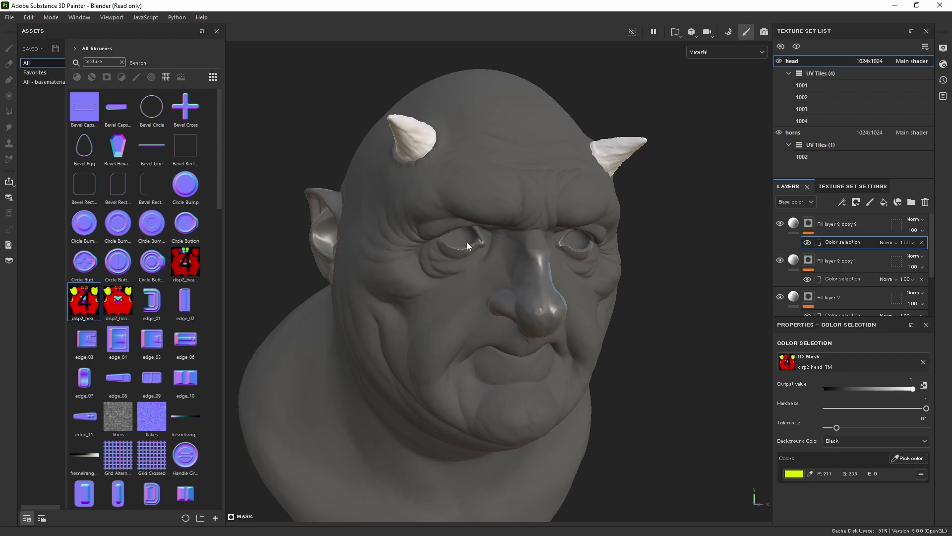
pyautogui.keyDown('alt'); pyautogui.moveTo(450, 260); pyautogui.dragTo(715, 261, button='right'); pyautogui.keyUp('alt')
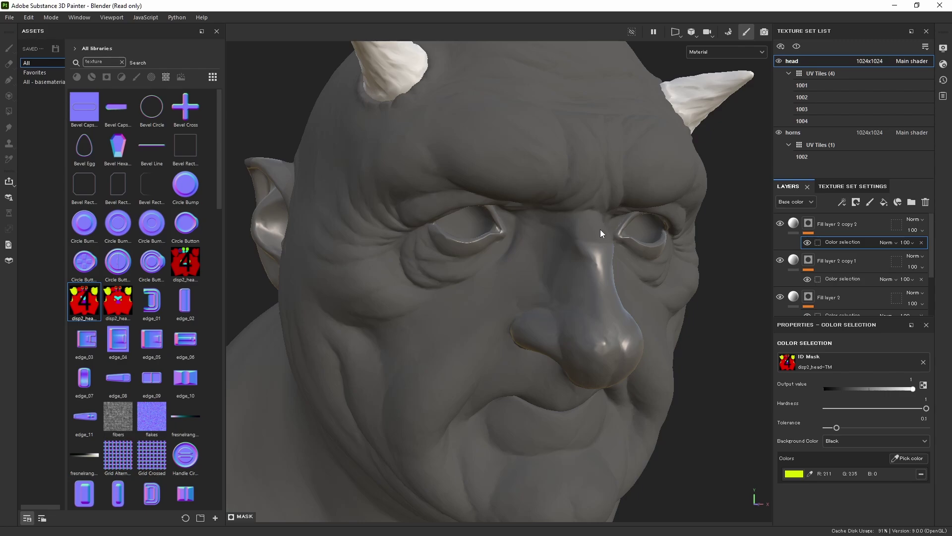
pyautogui.rightClick(815, 229)
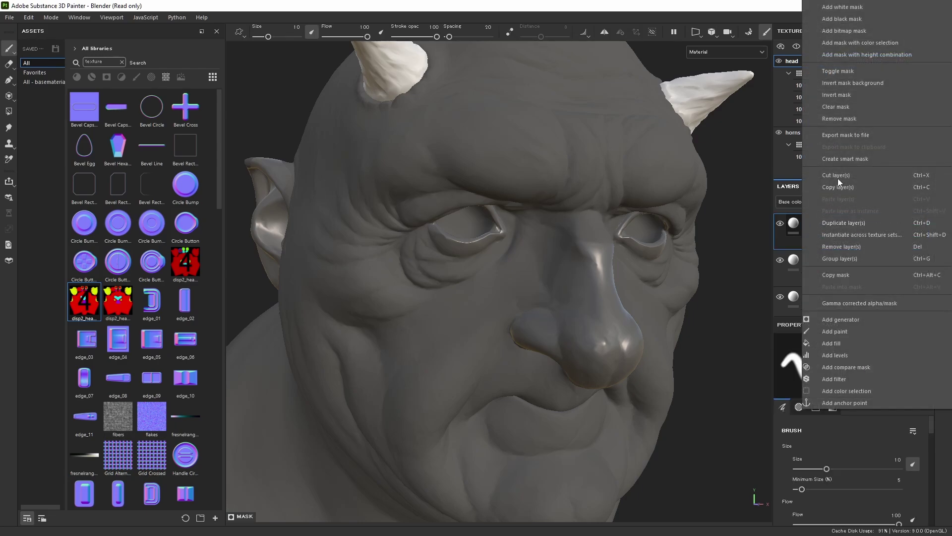
pyautogui.click(845, 160)
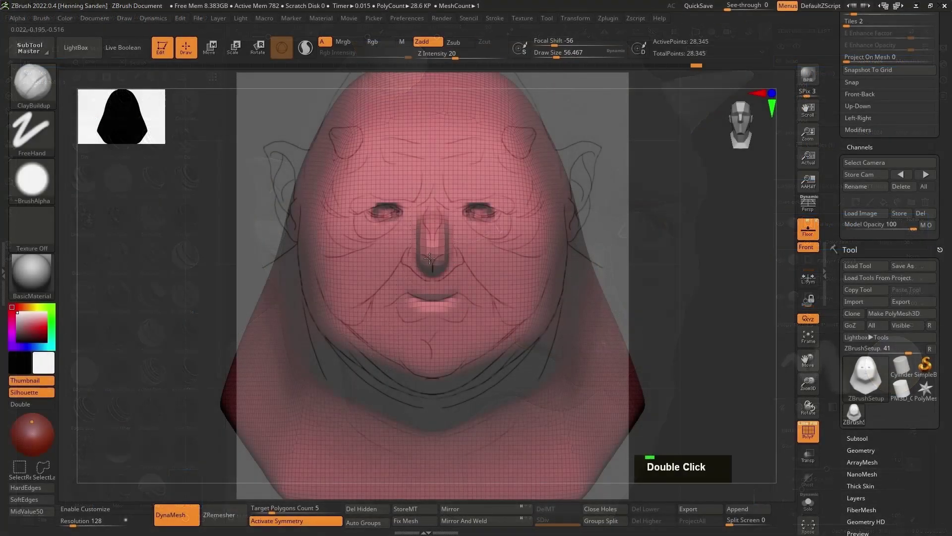
pyautogui.hotkey('ctrl', 'z')
pyautogui.press('s')
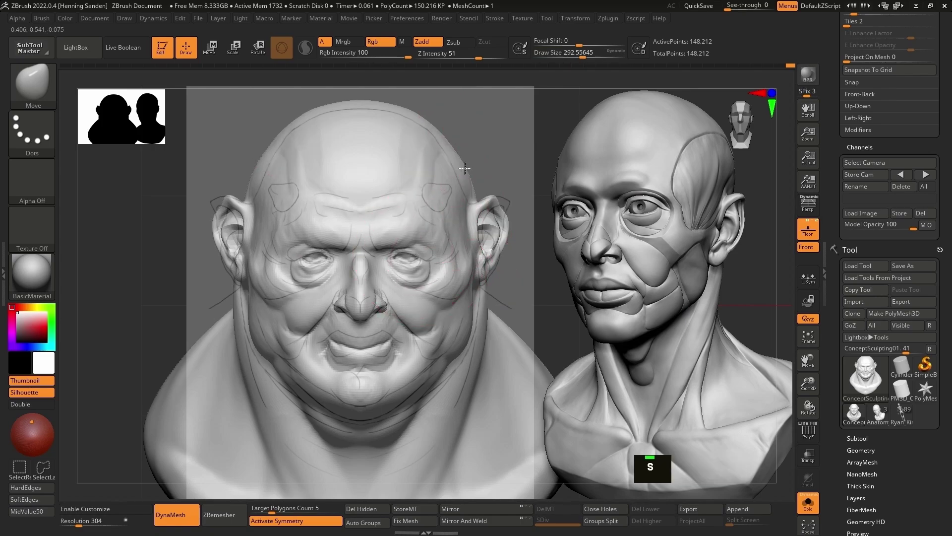
pyautogui.press('s')
pyautogui.moveTo(496, 206); pyautogui.dragTo(469, 206)
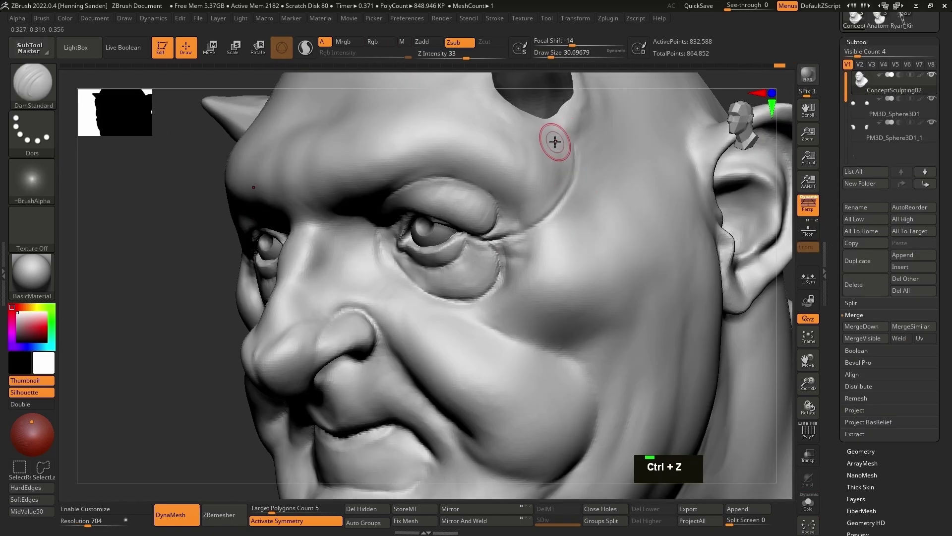
pyautogui.doubleClick(496, 225)
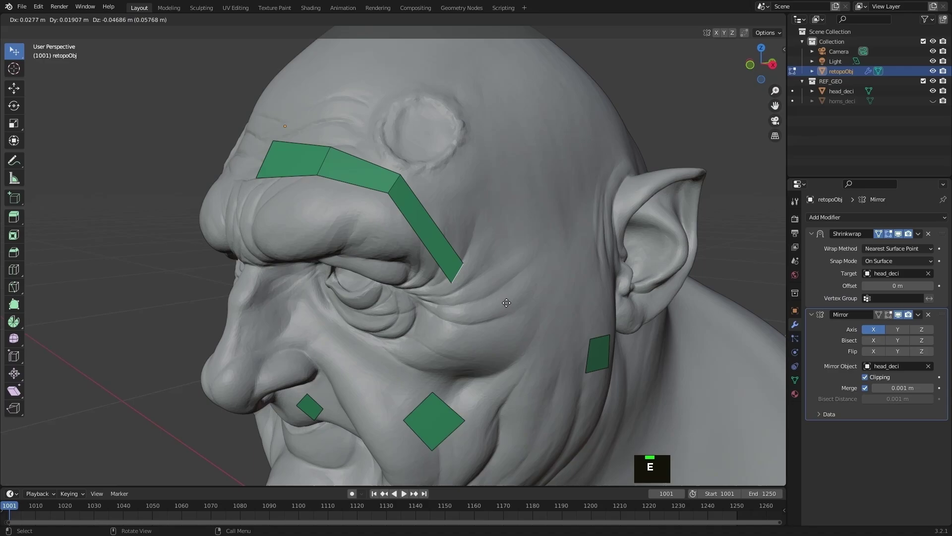
pyautogui.press('r')
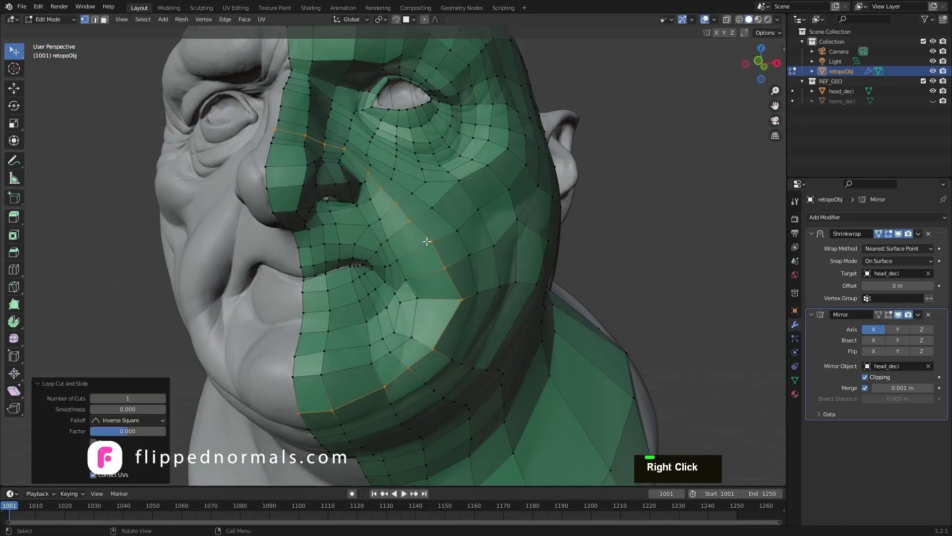
pyautogui.moveTo(446, 248); pyautogui.dragTo(397, 238, button='middle')
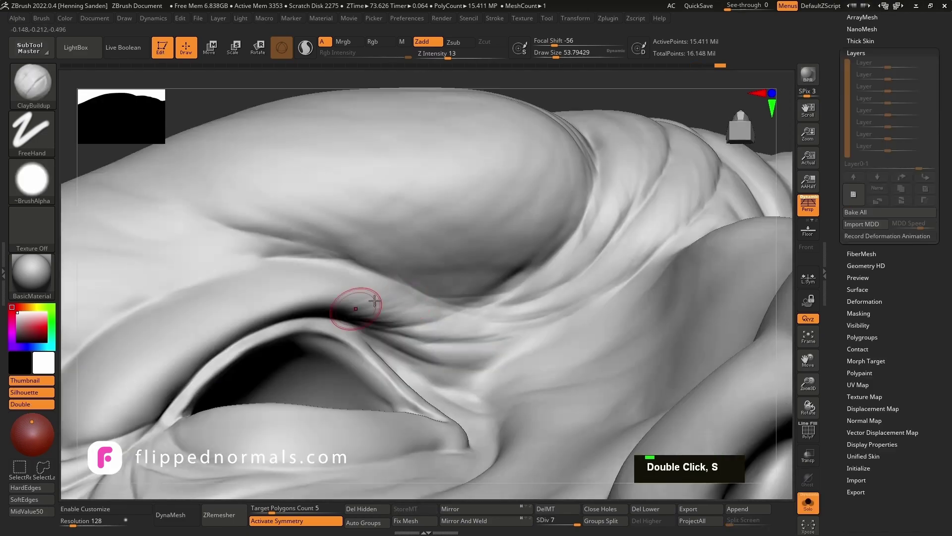
pyautogui.doubleClick(330, 308)
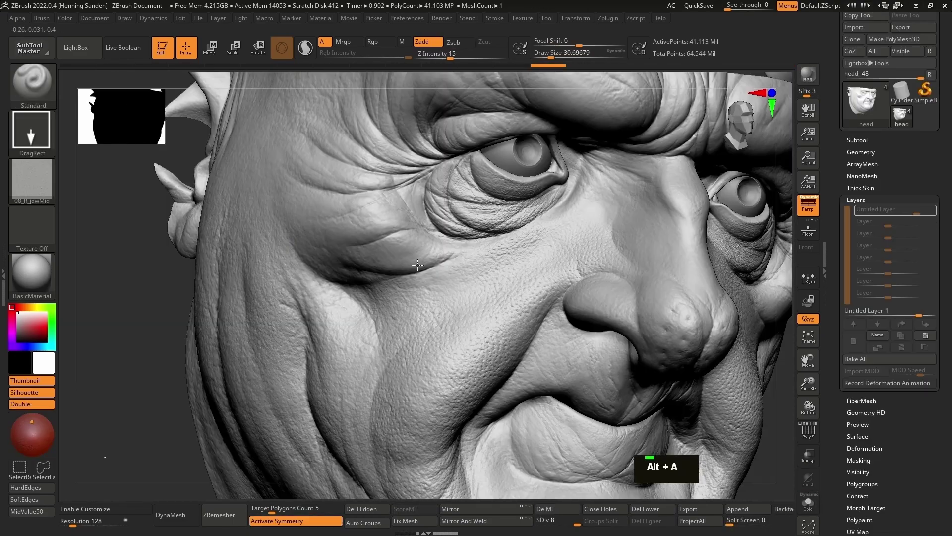
pyautogui.moveTo(411, 233)
pyautogui.mouseDown(button='right')
pyautogui.moveTo(317, 224)
pyautogui.moveTo(331, 280)
pyautogui.mouseUp(button='right')
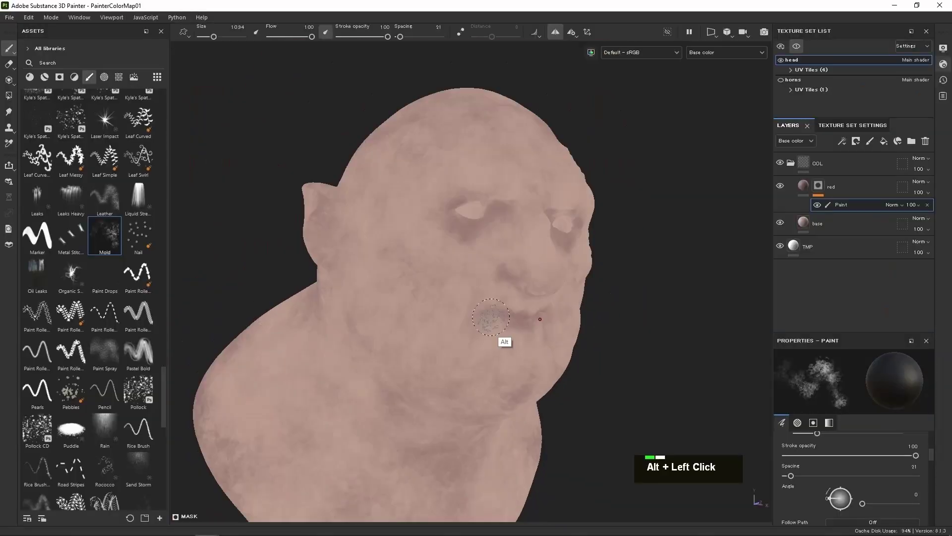
pyautogui.moveTo(503, 337)
pyautogui.keyDown('alt'); pyautogui.mouseDown()
pyautogui.moveTo(665, 374)
pyautogui.moveTo(540, 261)
pyautogui.moveTo(478, 238)
pyautogui.mouseUp(); pyautogui.keyUp('alt')
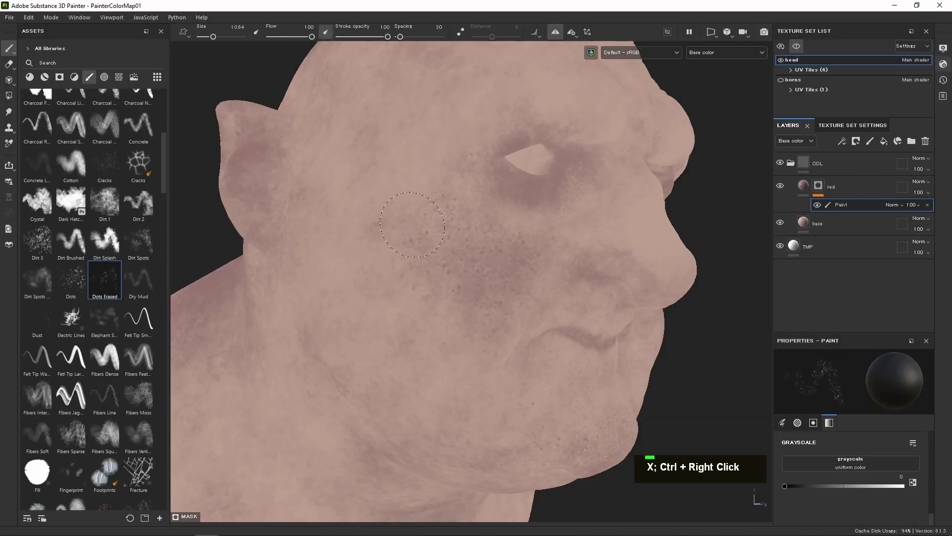
pyautogui.moveTo(347, 278)
pyautogui.keyDown('alt'); pyautogui.mouseDown()
pyautogui.moveTo(379, 282)
pyautogui.moveTo(459, 382)
pyautogui.moveTo(403, 336)
pyautogui.mouseUp(); pyautogui.keyUp('alt')
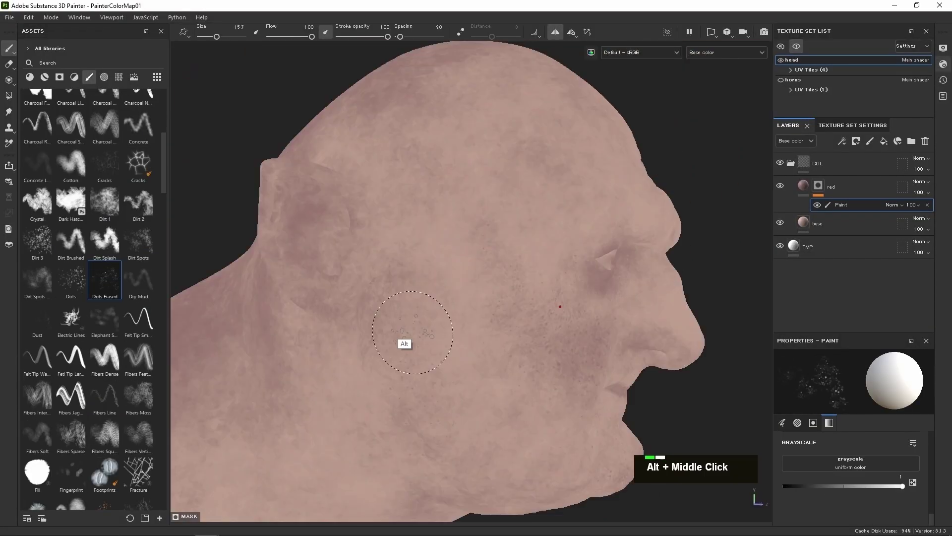
pyautogui.keyDown('alt'); pyautogui.moveTo(403, 336); pyautogui.dragTo(472, 206, button='middle'); pyautogui.keyUp('alt')
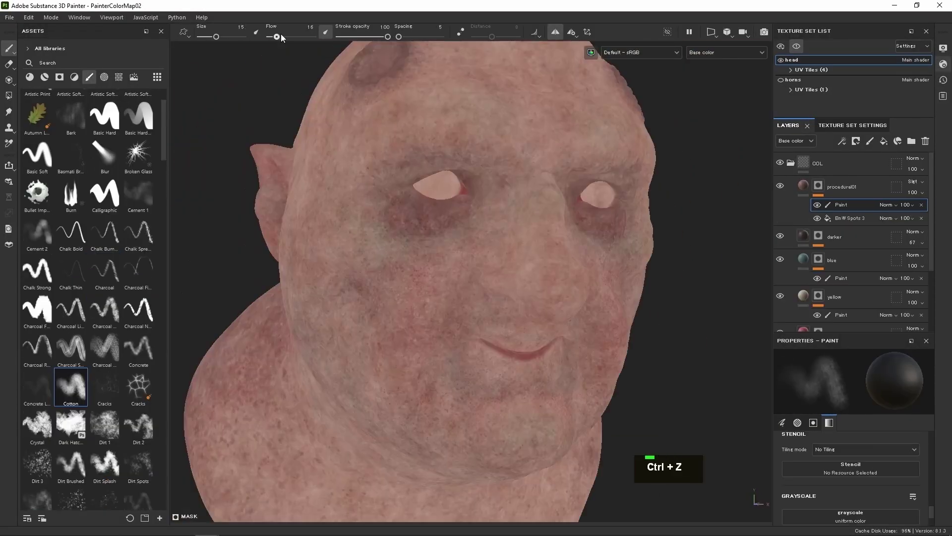
pyautogui.keyDown('alt'); pyautogui.moveTo(561, 247); pyautogui.dragTo(566, 255, button='middle'); pyautogui.keyUp('alt')
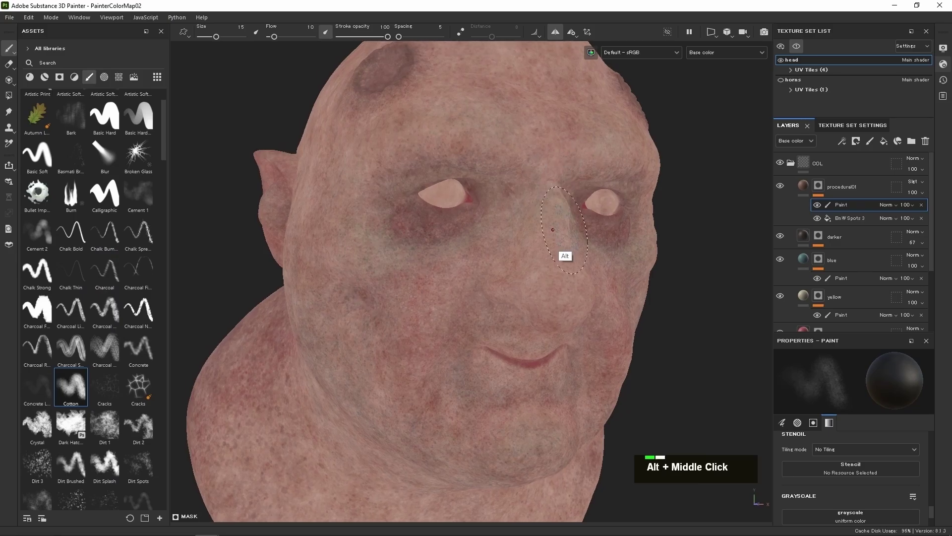
pyautogui.keyDown('alt'); pyautogui.moveTo(565, 255); pyautogui.dragTo(545, 298); pyautogui.keyUp('alt')
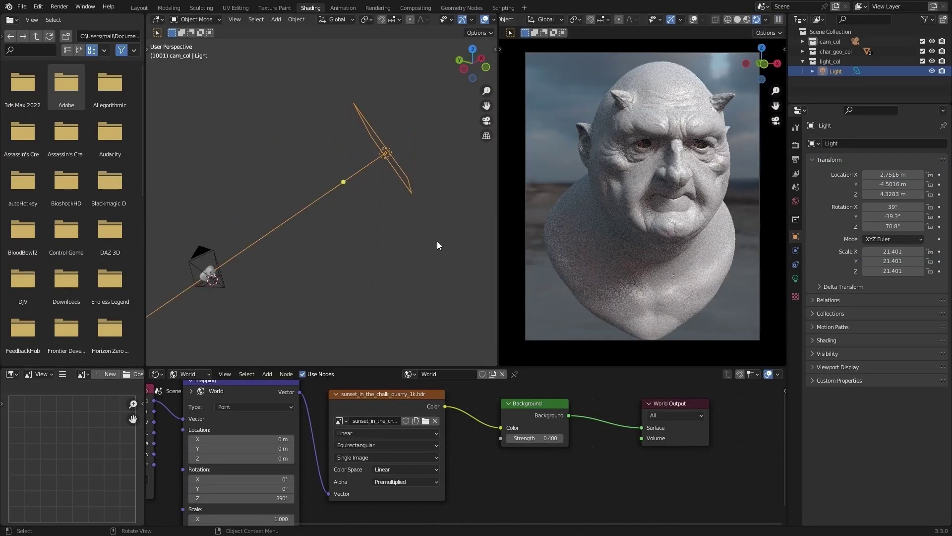